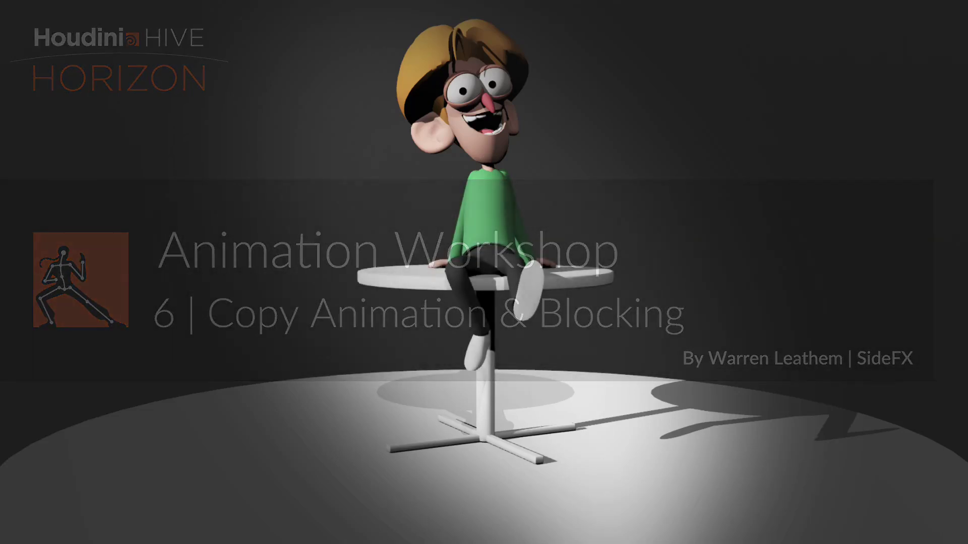
Try moving Electra's upper body with the Up_bodyMover selection set, and undo the move
left_click(704, 356)
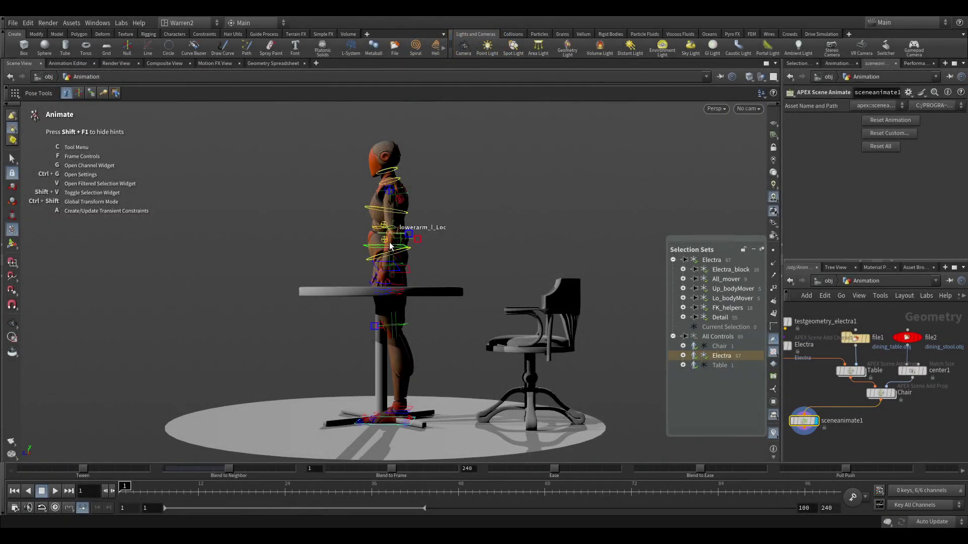
left_click(740, 288)
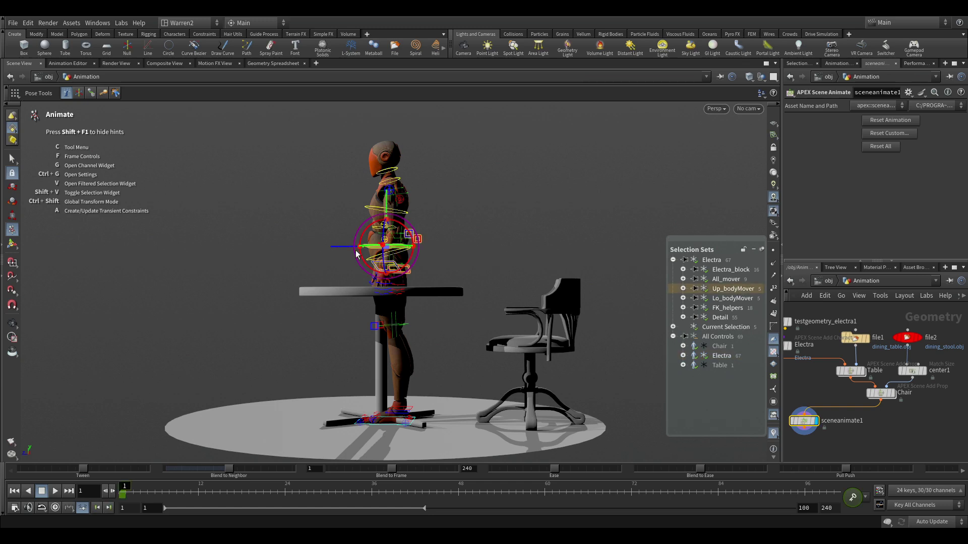
left_click_drag(385, 249, 523, 315)
key("ctrl+z")
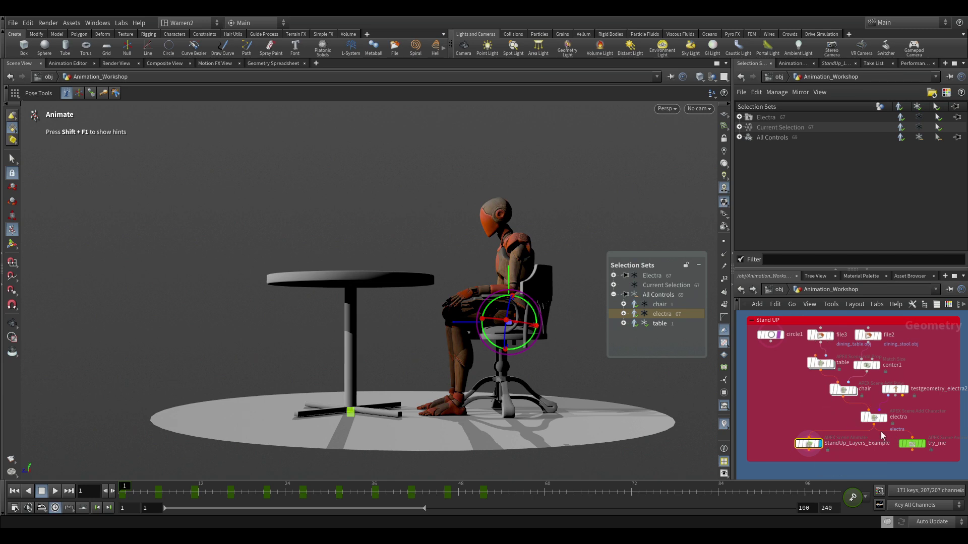
Scrub and play the stand-up example animation in the Animation_Workshop network, and return to frame 1
mouse_move(879, 421)
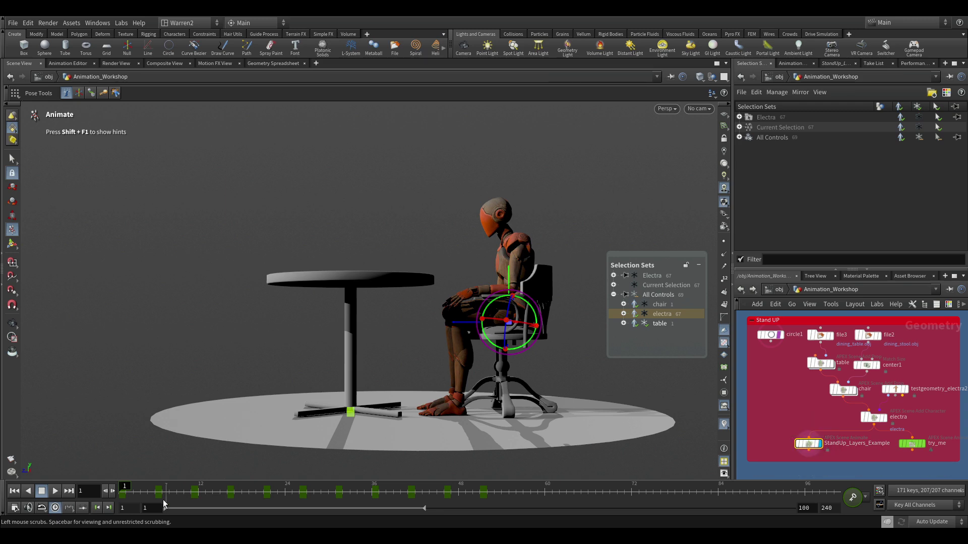
left_click_drag(164, 503, 124, 504)
left_click(56, 493)
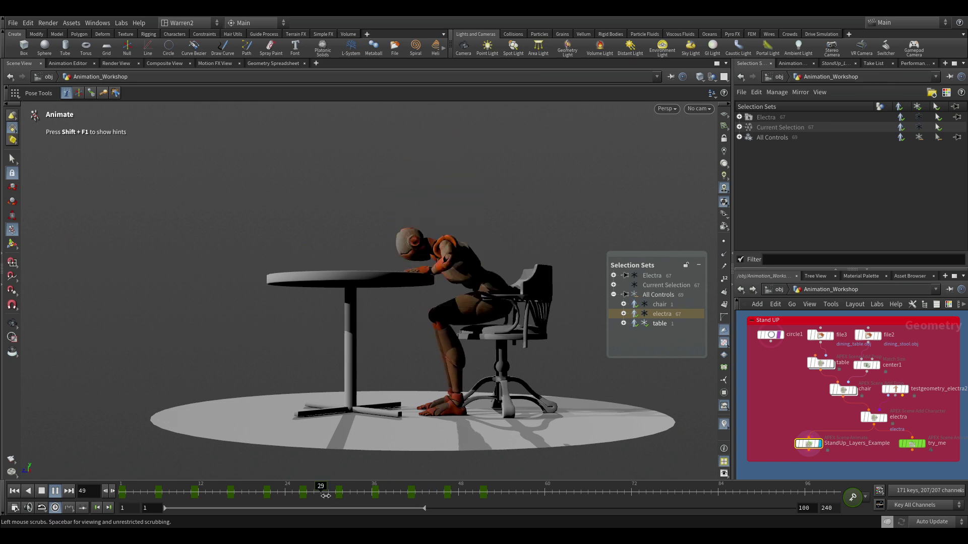
left_click_drag(326, 496, 123, 494)
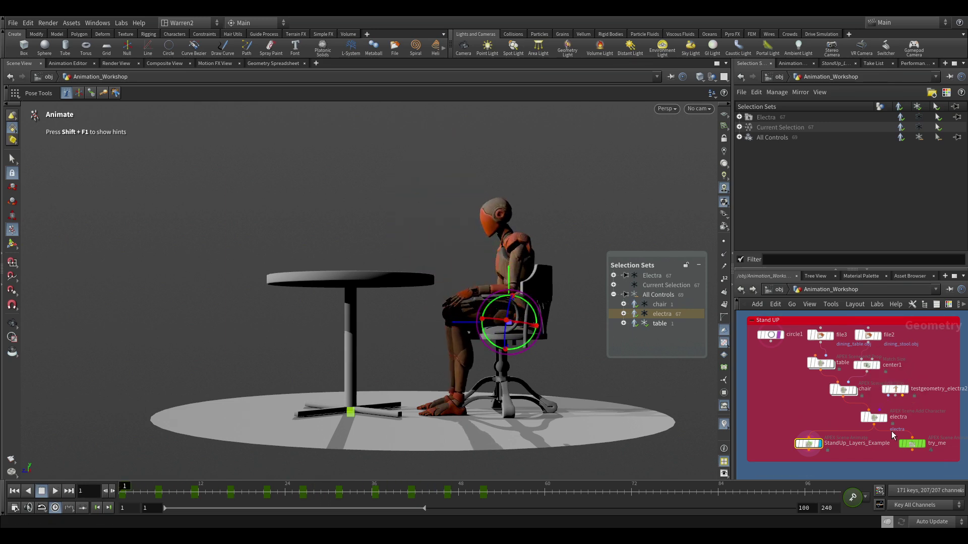
Select all of electra's keyframes in the Animation Editor's graph and copy them
mouse_move(878, 418)
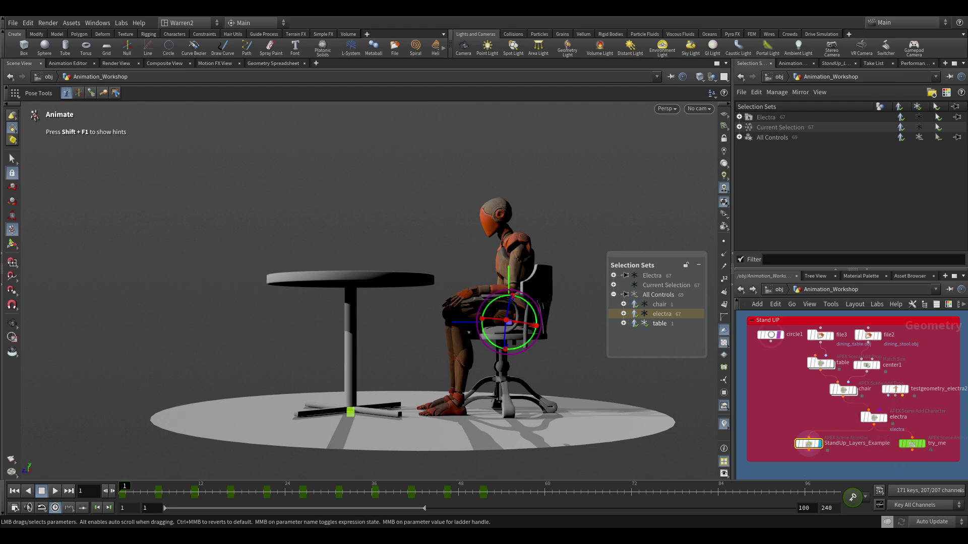
left_click_drag(967, 418, 421, 46)
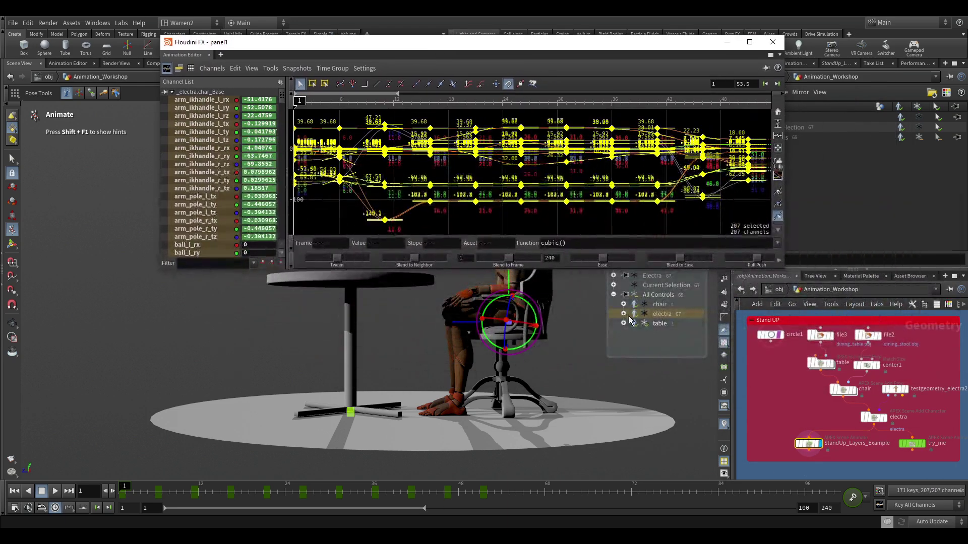
left_click(675, 317)
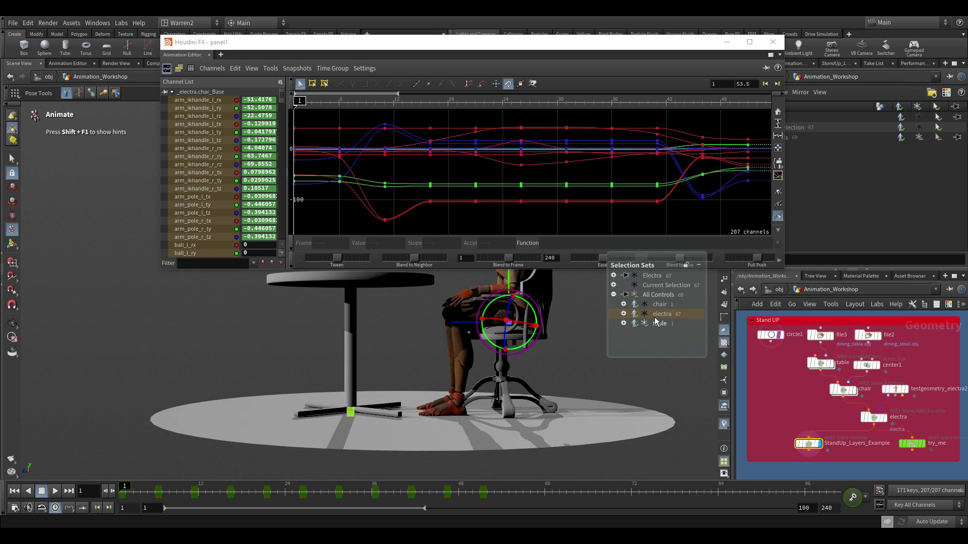
left_click_drag(764, 114, 291, 252)
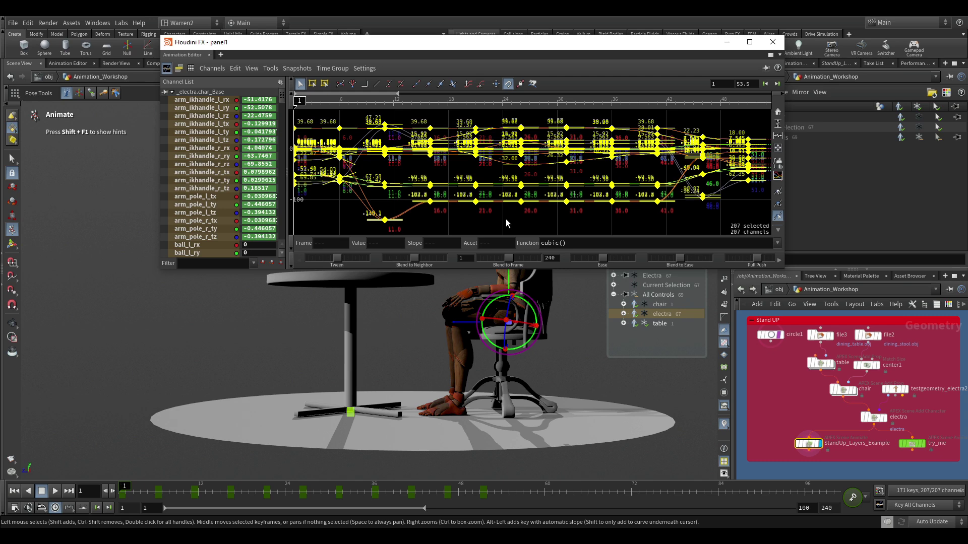
left_click_drag(535, 46, 967, 160)
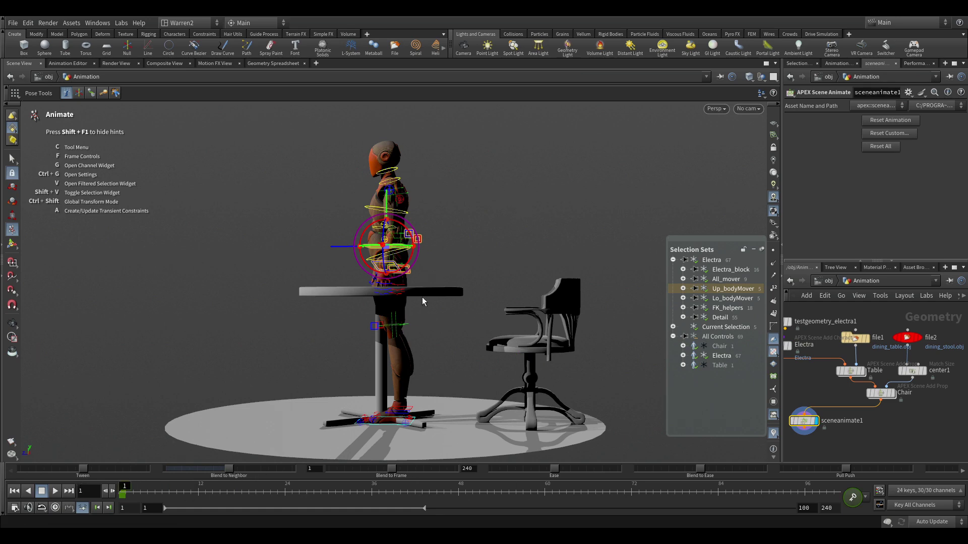
Select all Electra controls in the Animation network's scene and paste the copied keyframes onto them in the Animation Editor
left_click(722, 356)
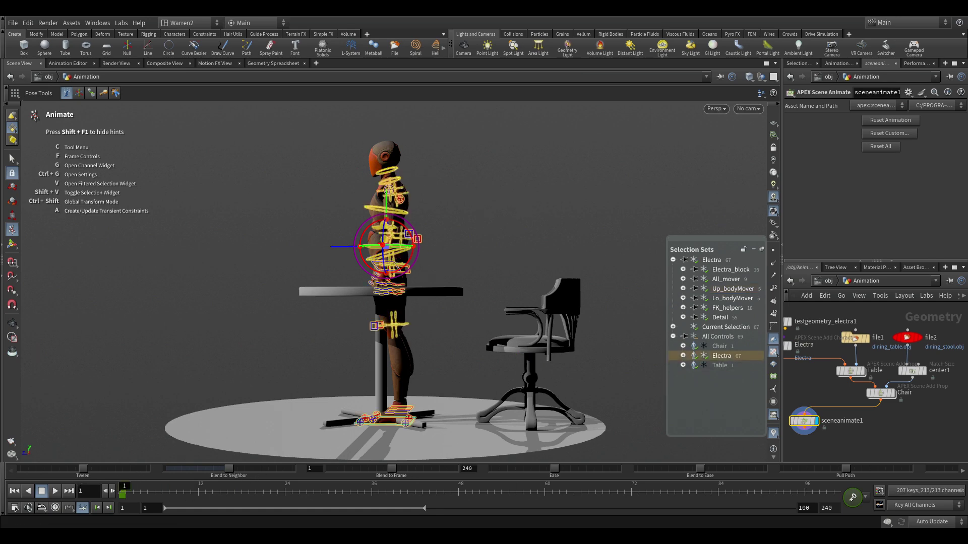
left_click_drag(967, 249, 573, 72)
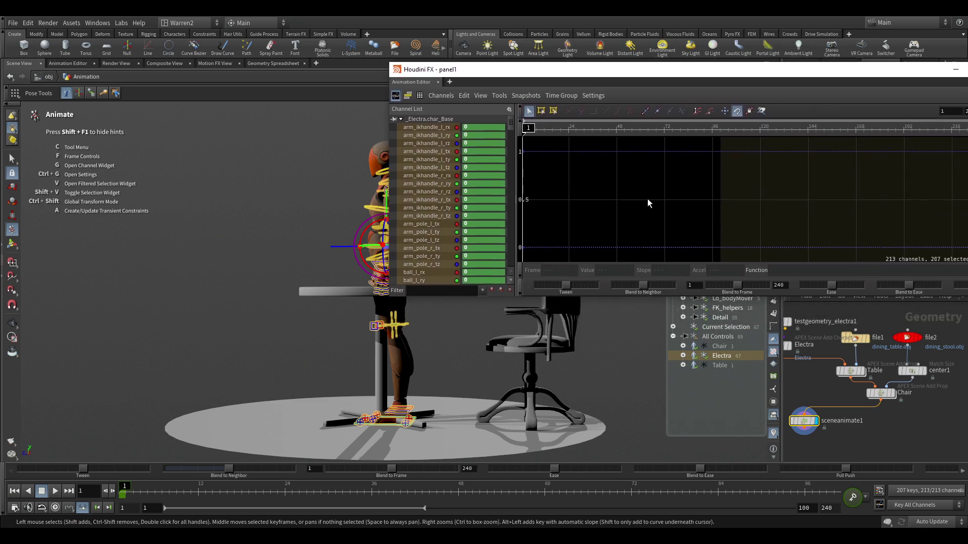
key("ctrl+v")
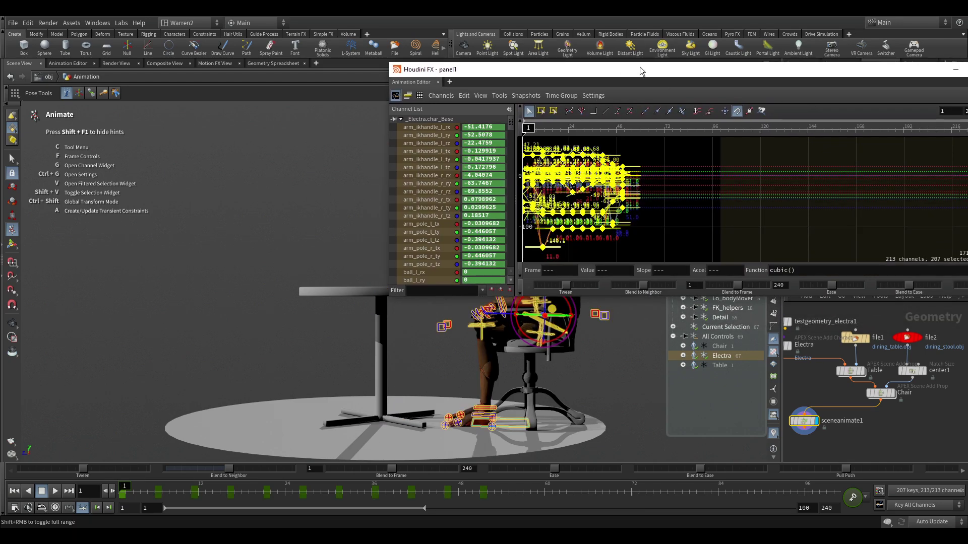
left_click_drag(641, 72, 967, 166)
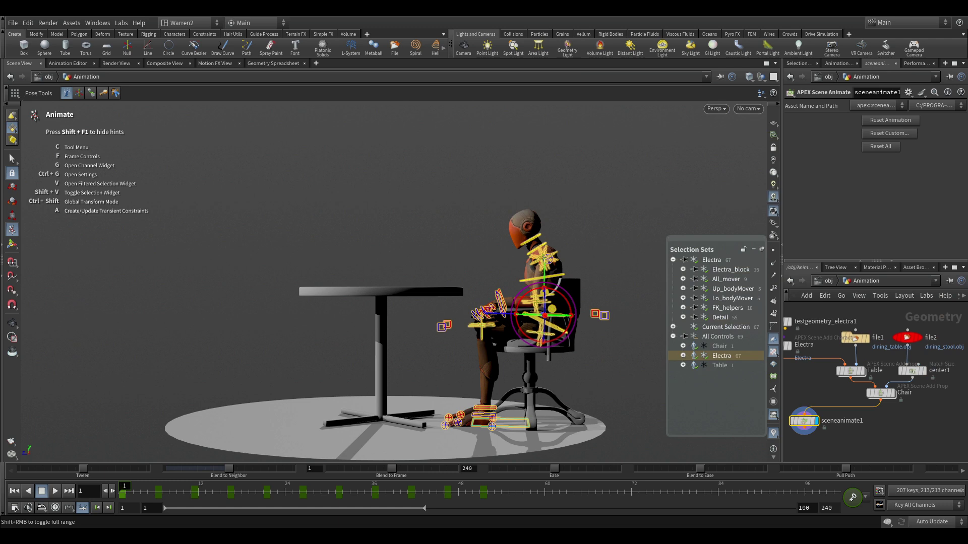
Scrub through the pasted animation, deselect Electra's controls, and return to frame 1
left_click(284, 505)
left_click_drag(283, 505, 199, 486)
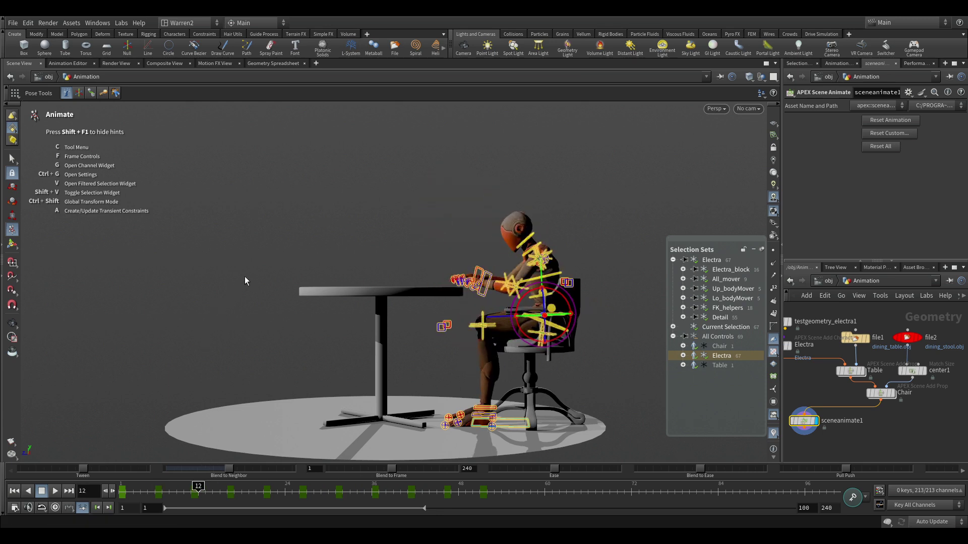
left_click(234, 267)
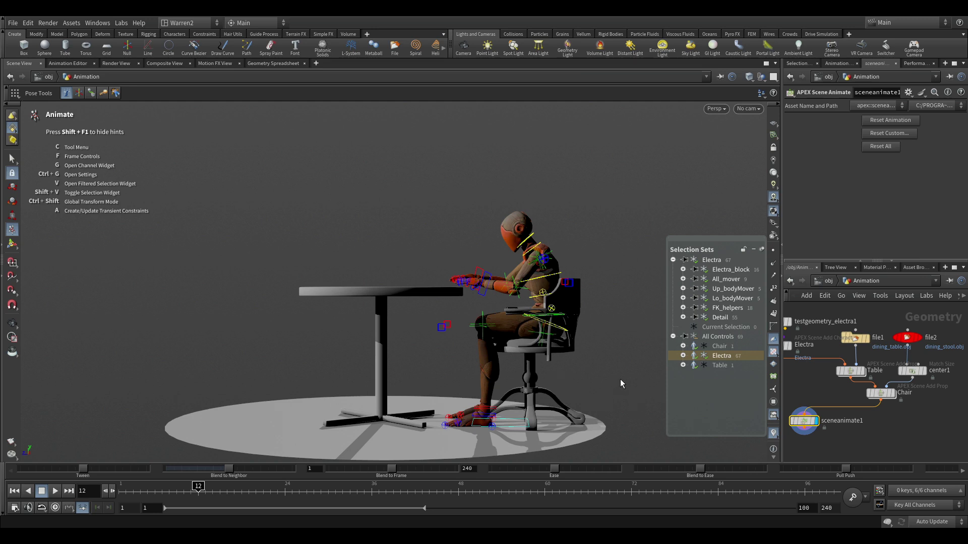
left_click_drag(286, 489, 124, 489)
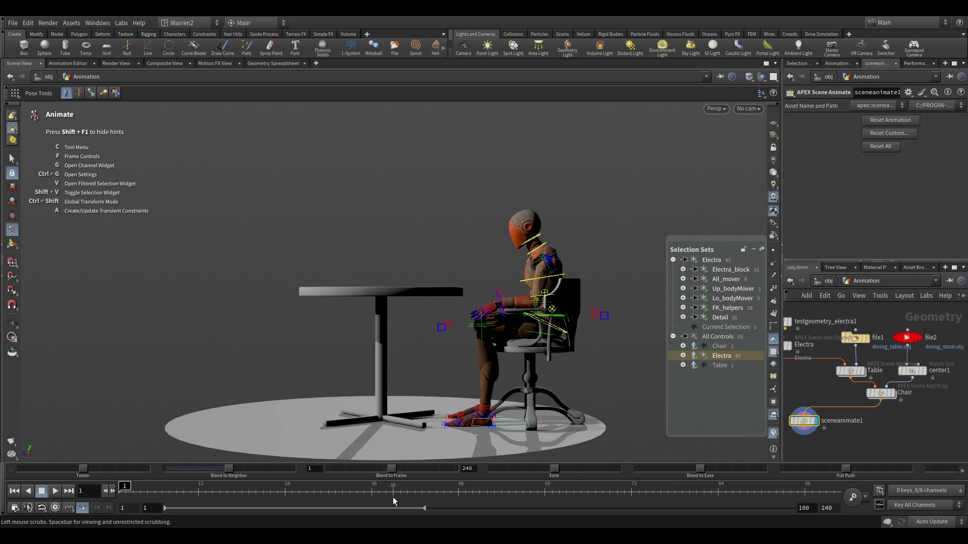
Create a timeline bookmark named test covering frames 32 to 46
left_click_drag(246, 486, 438, 492)
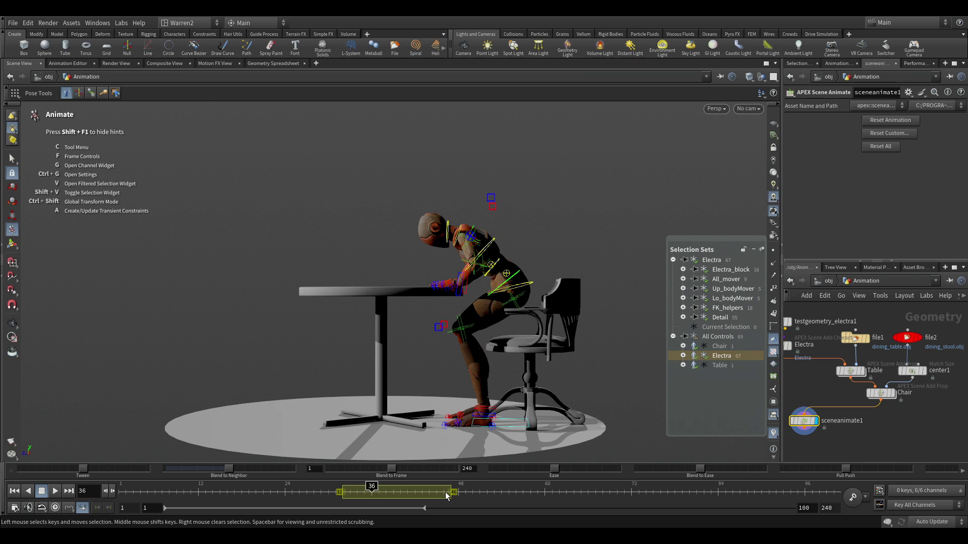
right_click(388, 495)
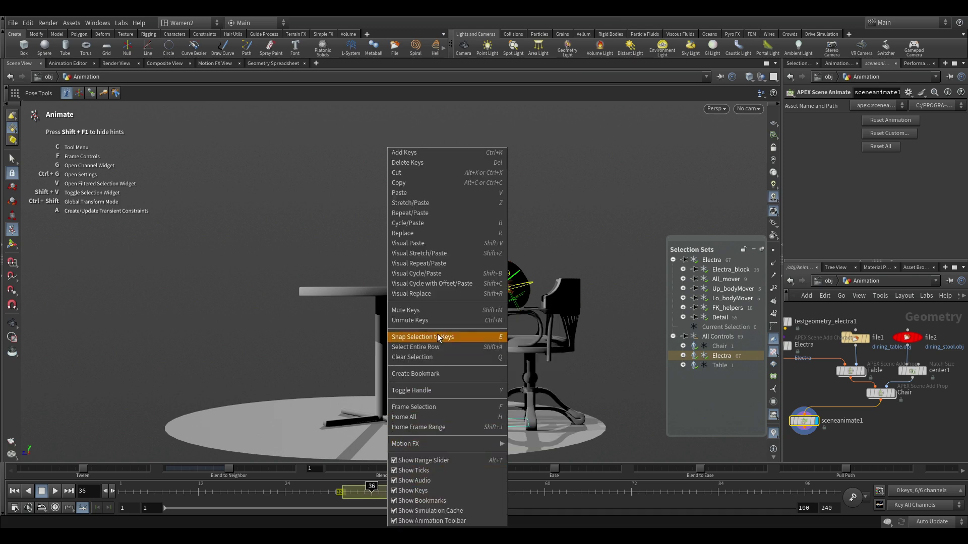
left_click(436, 374)
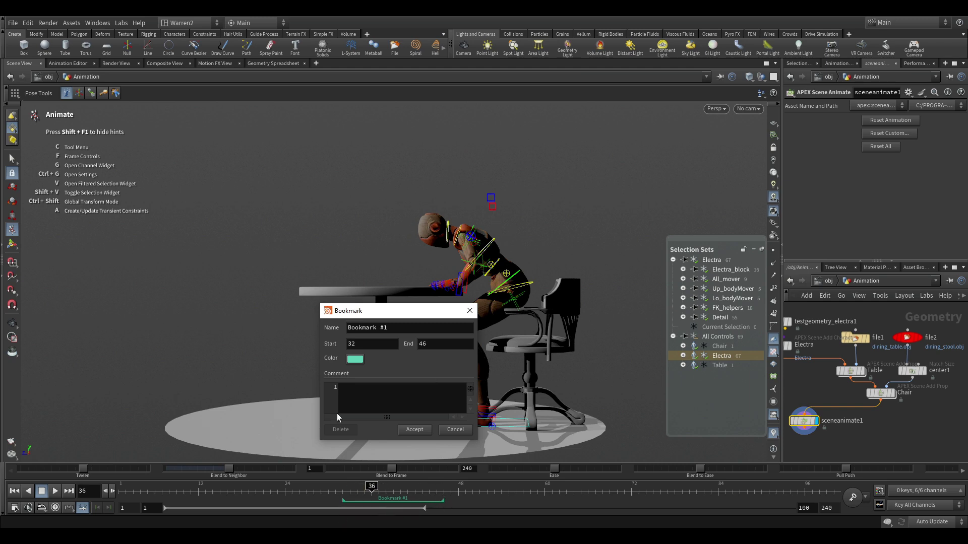
left_click(389, 329)
type("test")
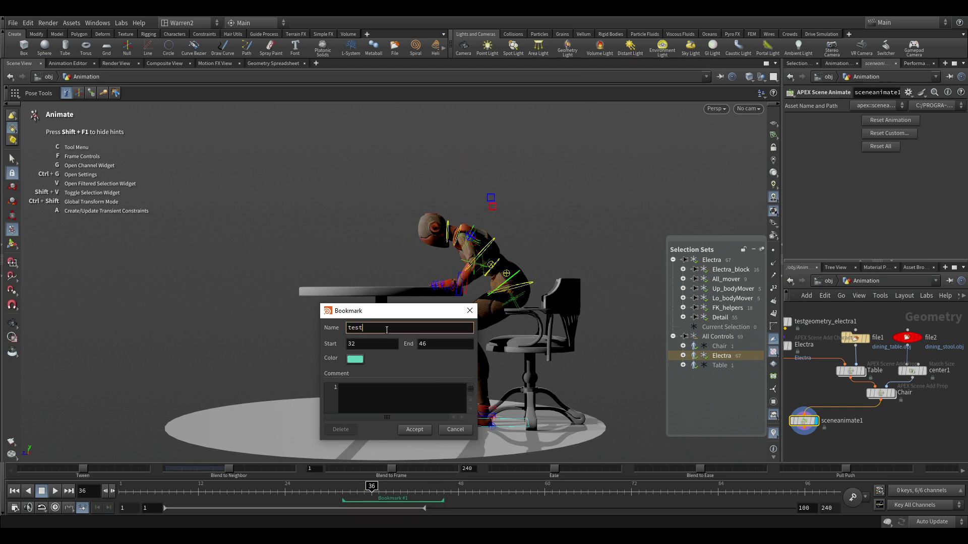
key("Return")
left_click(424, 431)
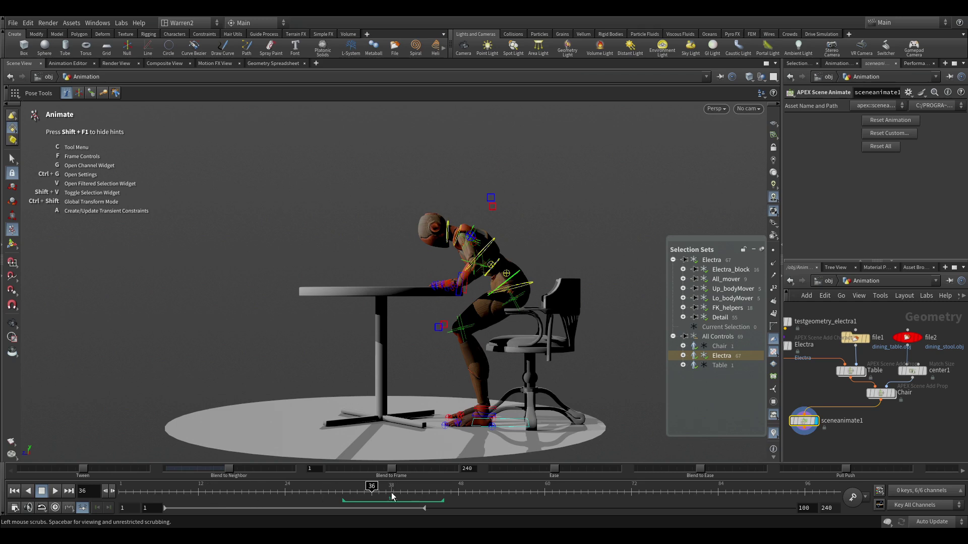
Limit the playback range to the test bookmark, scrub through it, and restore the full range
left_click(344, 494)
left_click_drag(344, 495, 386, 493)
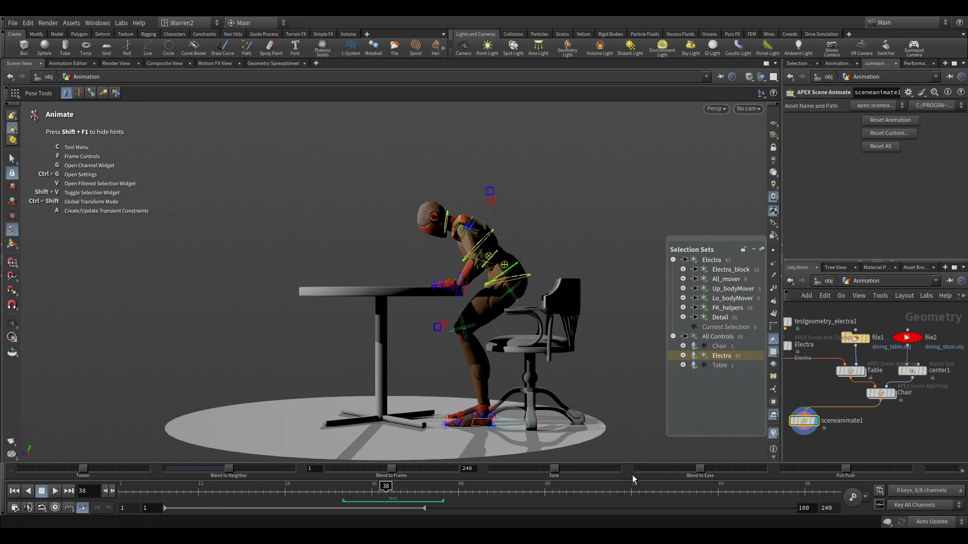
double_click(363, 501)
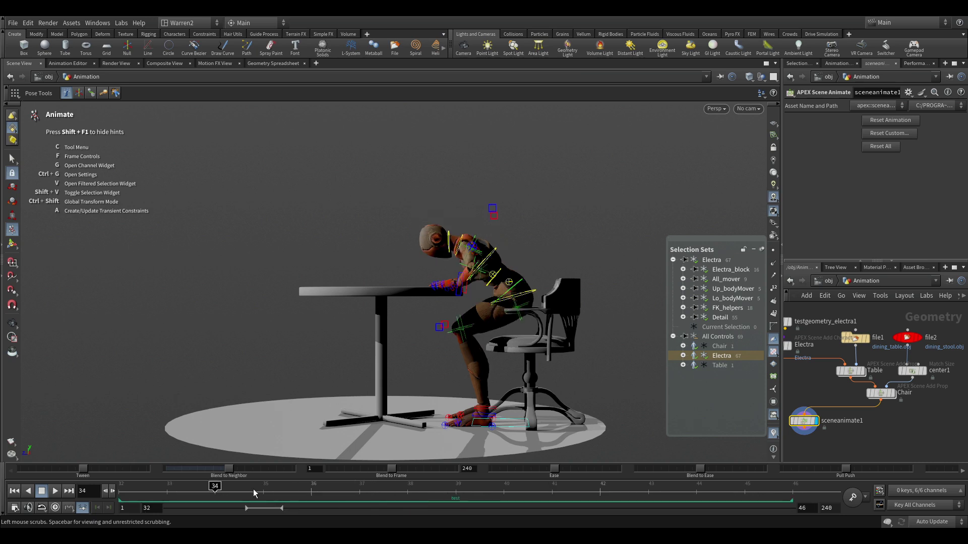
left_click_drag(256, 491, 407, 497)
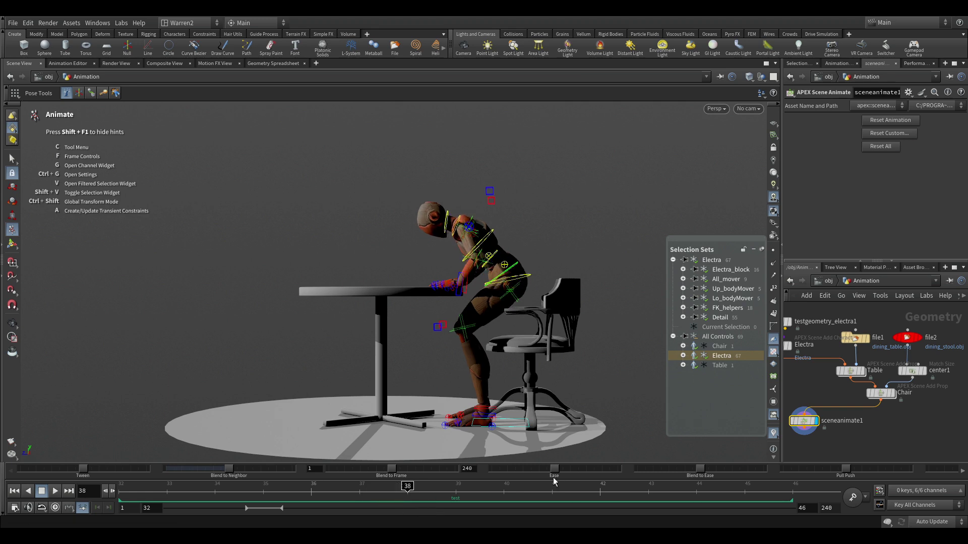
double_click(521, 501)
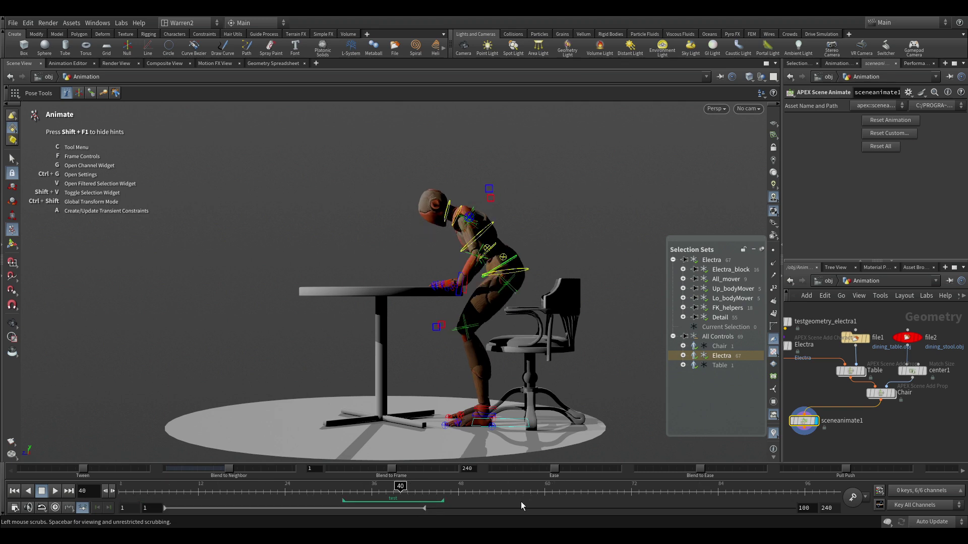
left_click_drag(207, 501, 313, 490)
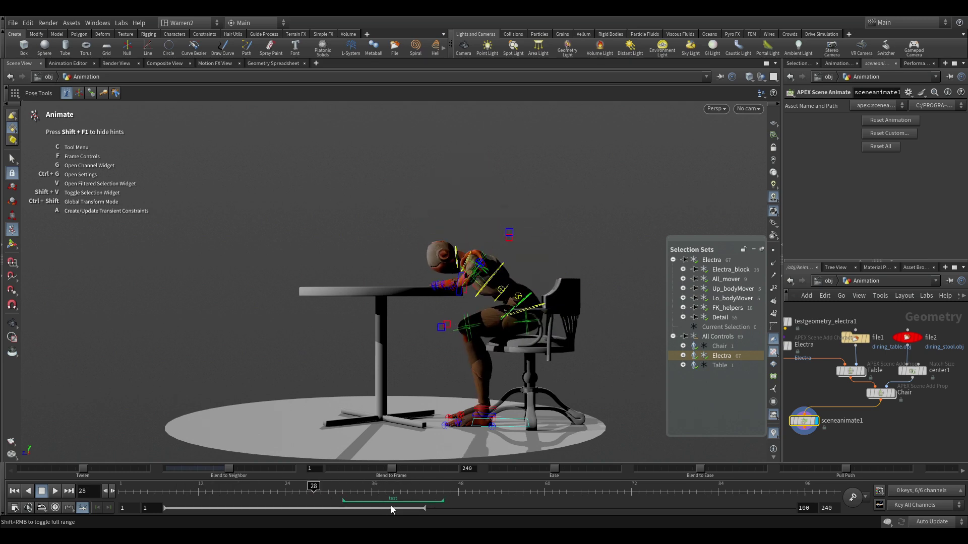
Open the Bookmark Editor, toggle the test bookmark's visibility off and on, and close the editor
right_click(395, 506)
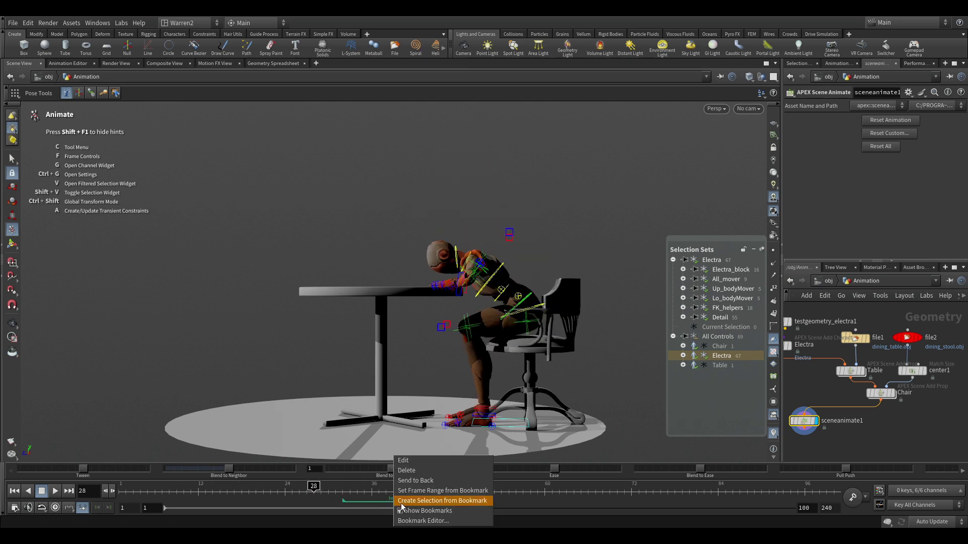
left_click(411, 519)
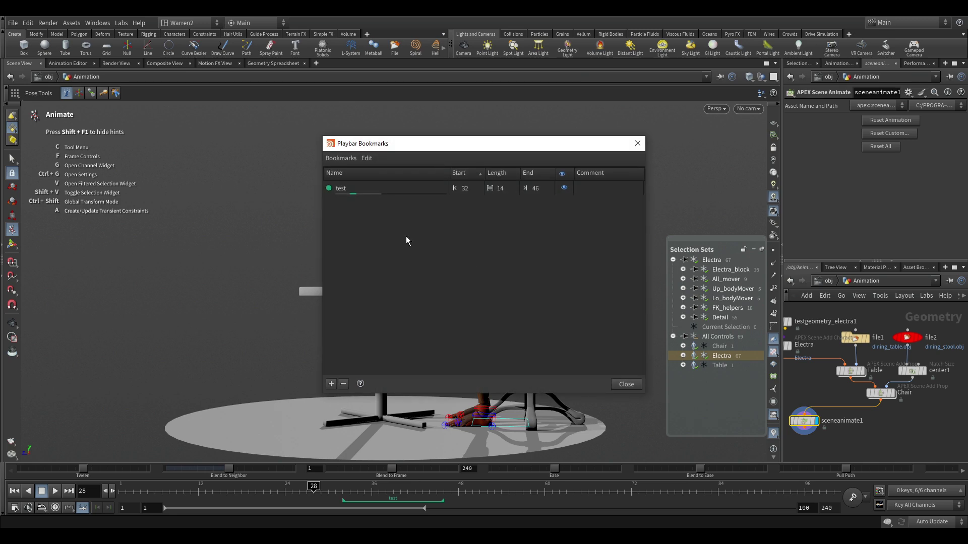
left_click(329, 189)
left_click(567, 189)
left_click(566, 189)
left_click(637, 144)
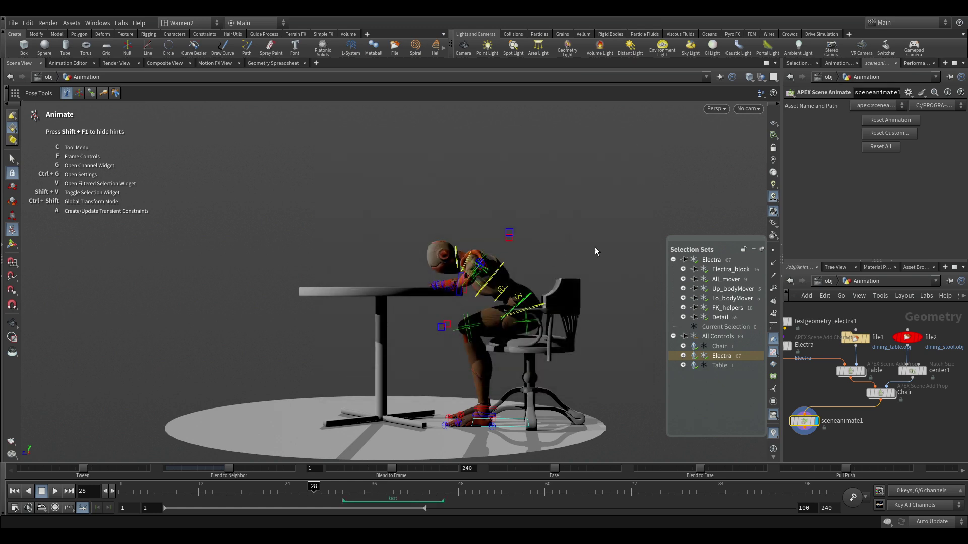
Hide Electra's controls at frame 8 and open the flipbook render options
left_click_drag(220, 486, 170, 487)
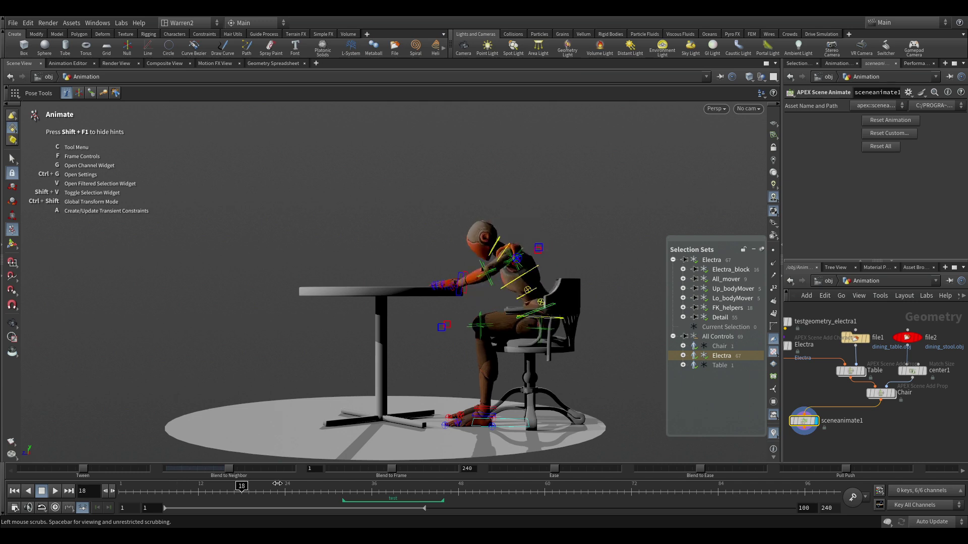
left_click(705, 355)
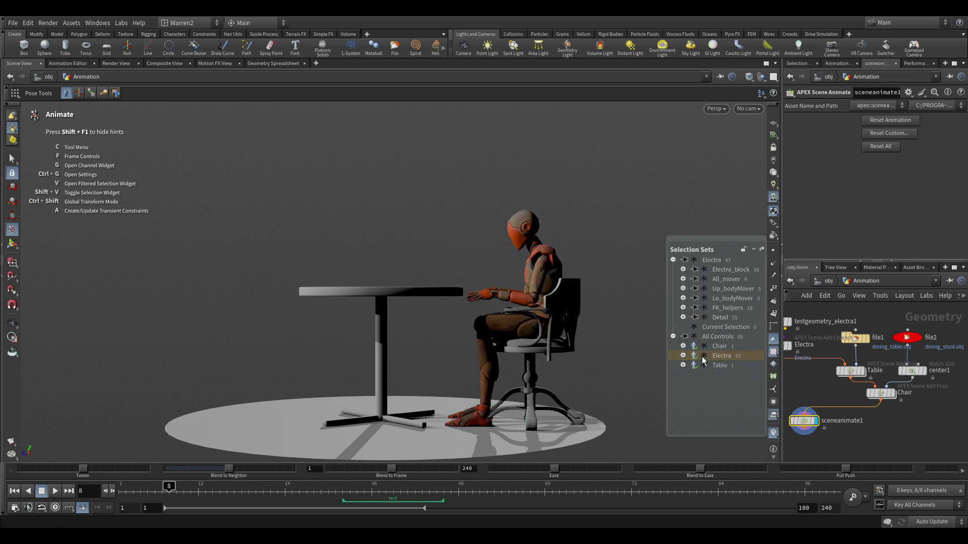
right_click(10, 443)
left_click(28, 448)
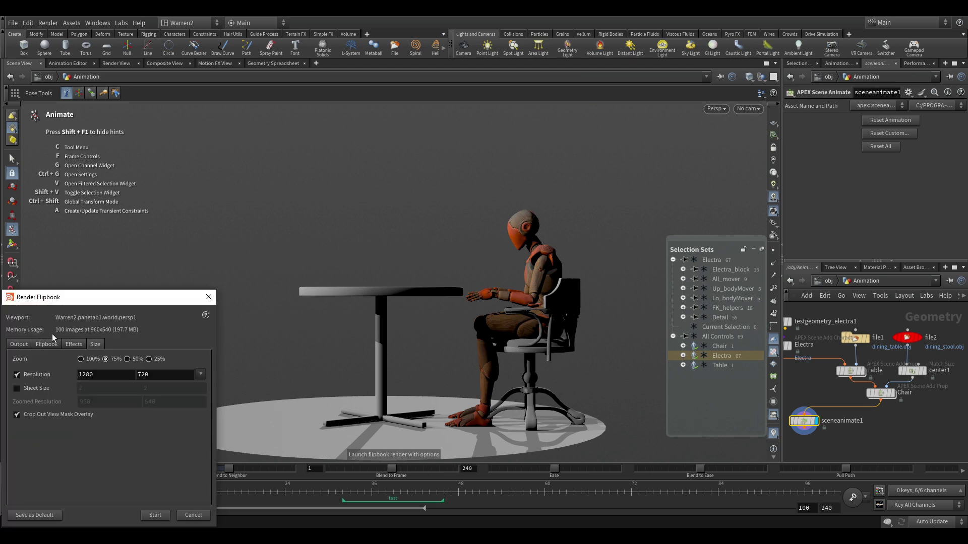
Render a flipbook with the existing output, effects and size settings, and play the result in MPlay
left_click(15, 345)
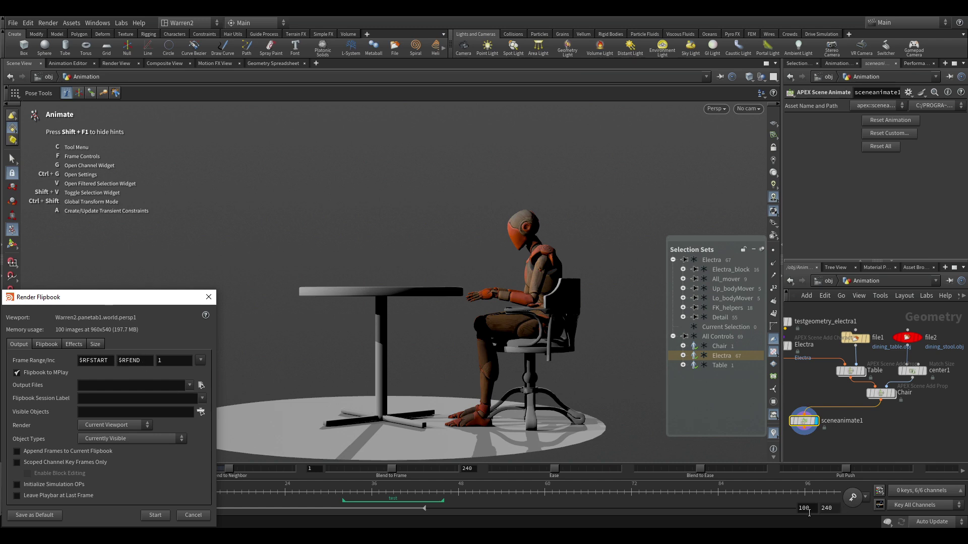
left_click_drag(150, 302, 160, 255)
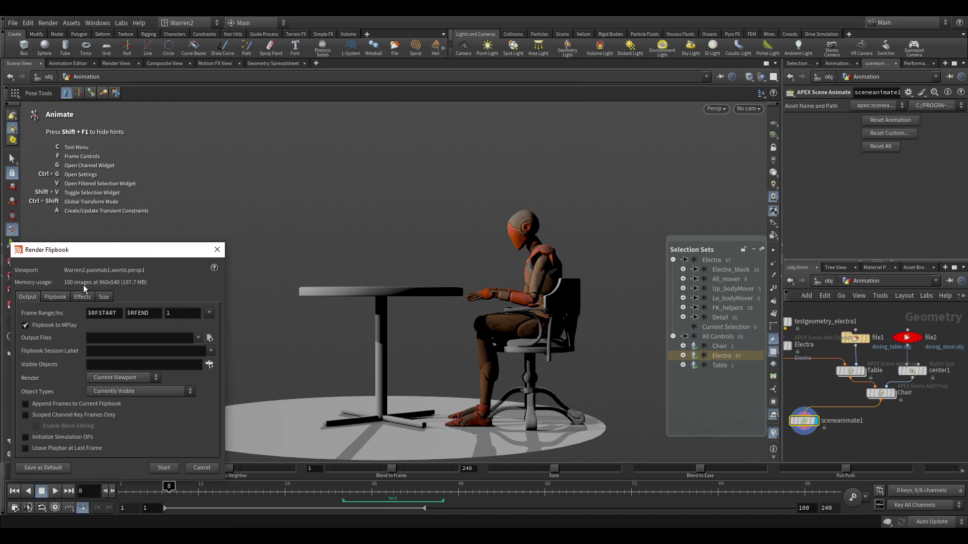
left_click(84, 297)
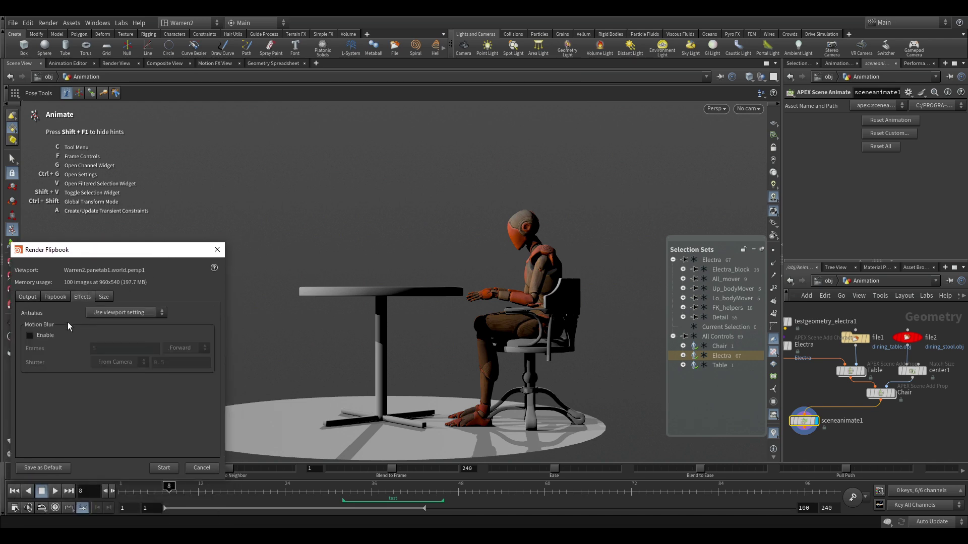
left_click(101, 297)
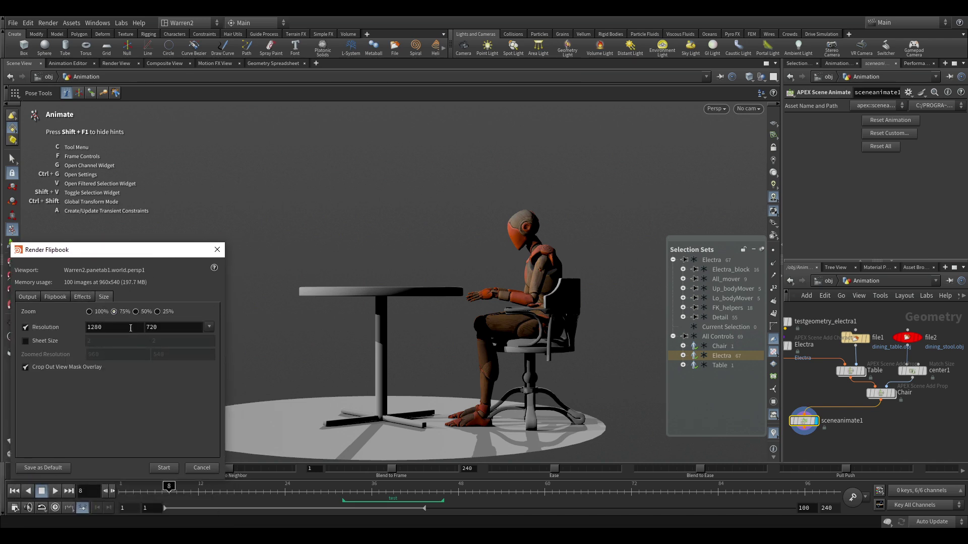
left_click(164, 470)
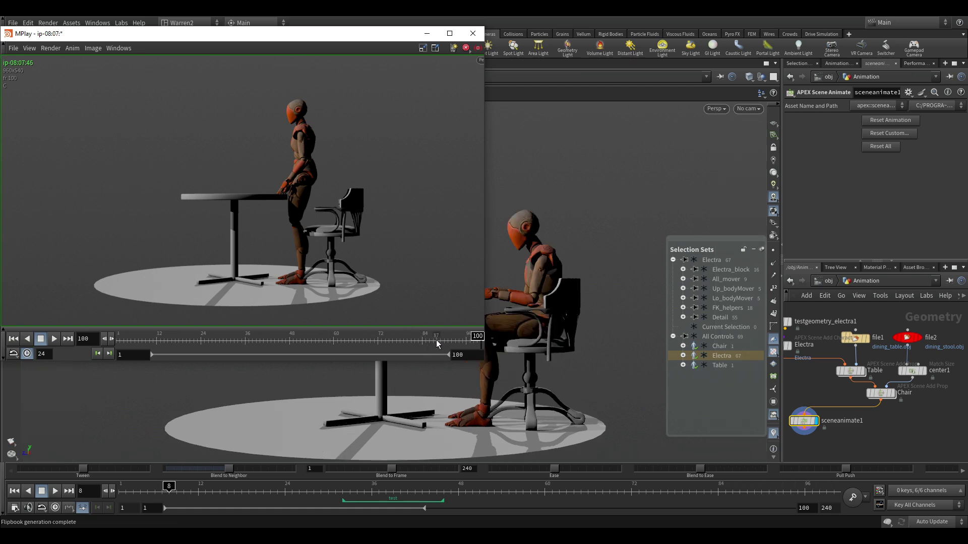
left_click_drag(416, 337, 123, 336)
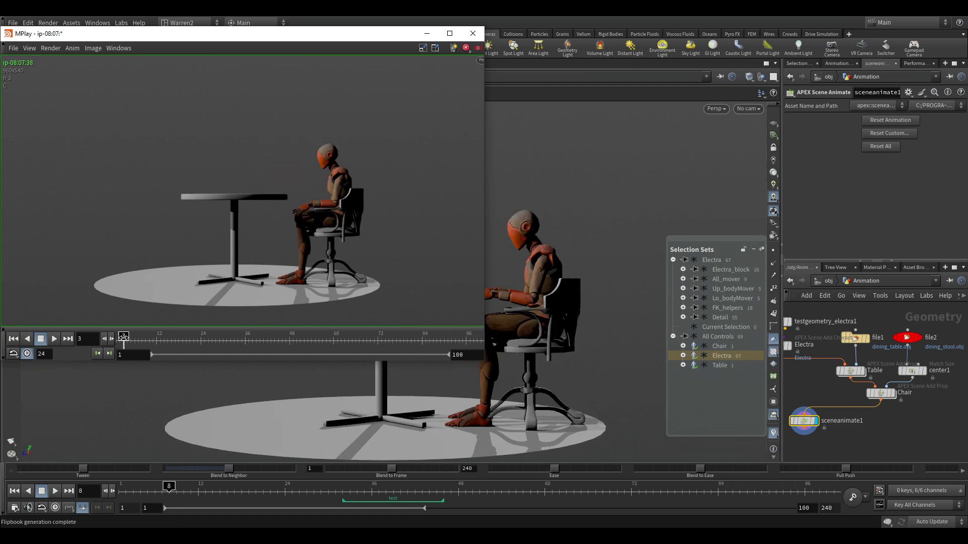
left_click(52, 339)
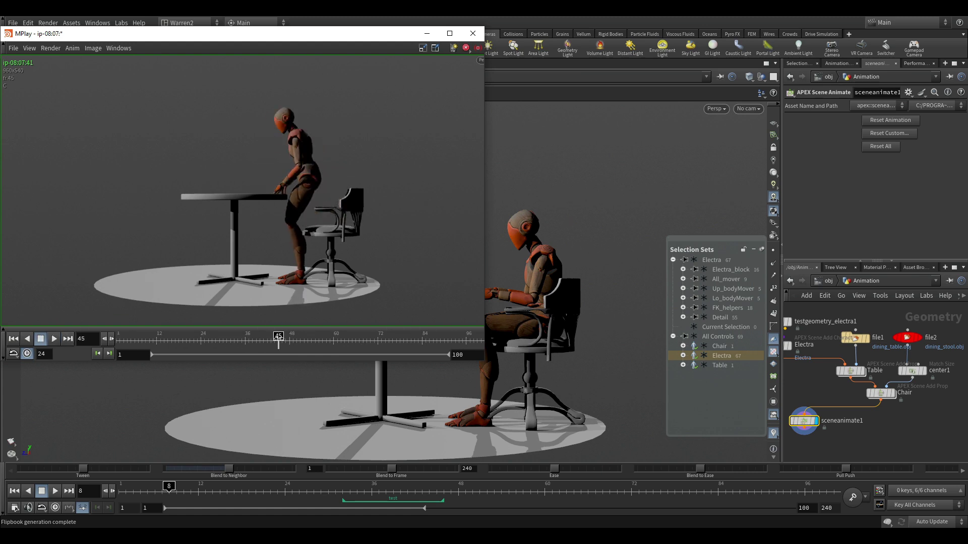
Limit the playback range to the test bookmark and select Electra's Up_bodyMover controls
left_click(372, 500)
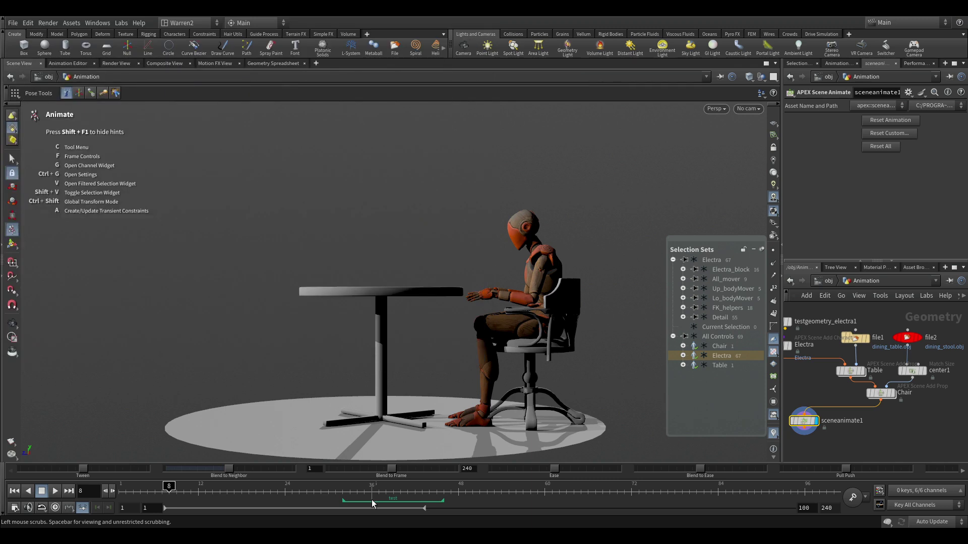
left_click(371, 500)
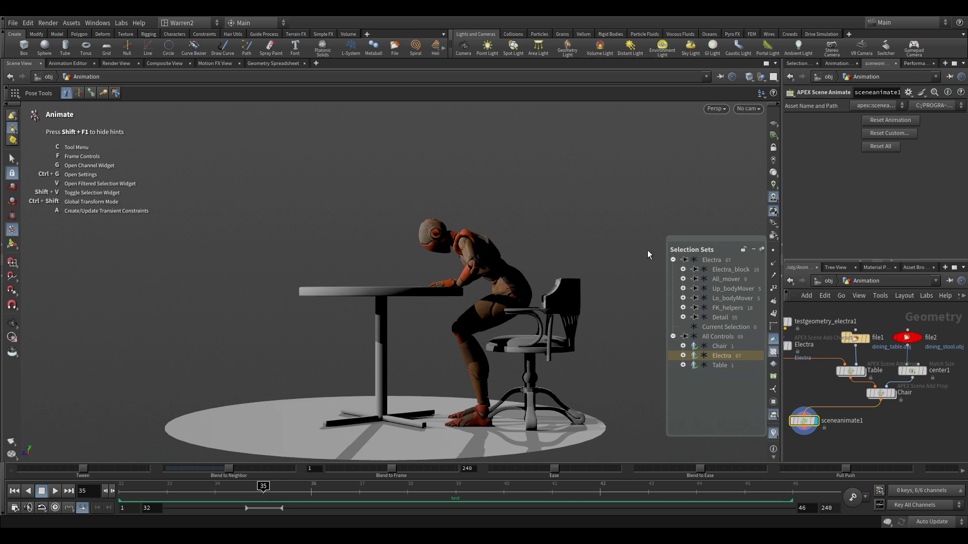
left_click(706, 355)
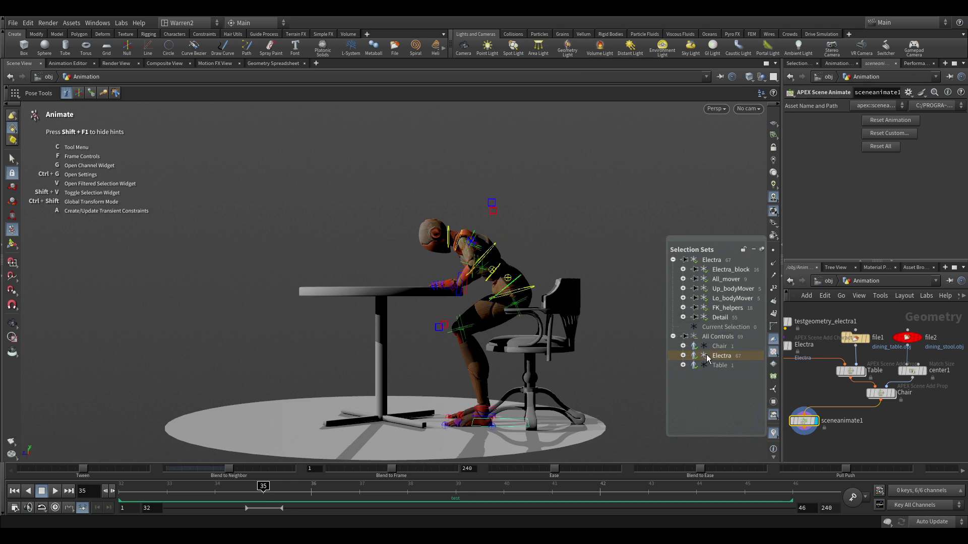
left_click(524, 278)
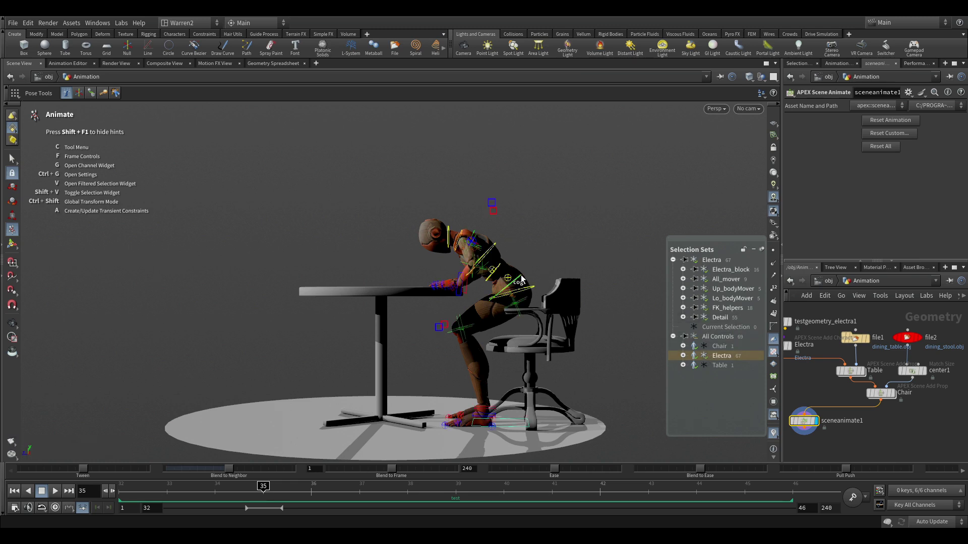
left_click(729, 290)
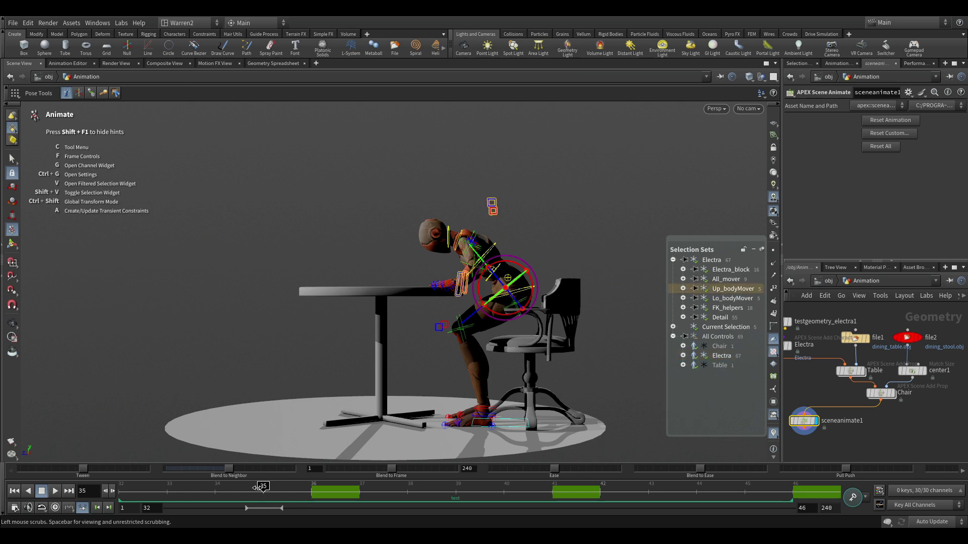
At frame 36, raise Electra's upper body well above the table and chair
left_click_drag(263, 487, 315, 485)
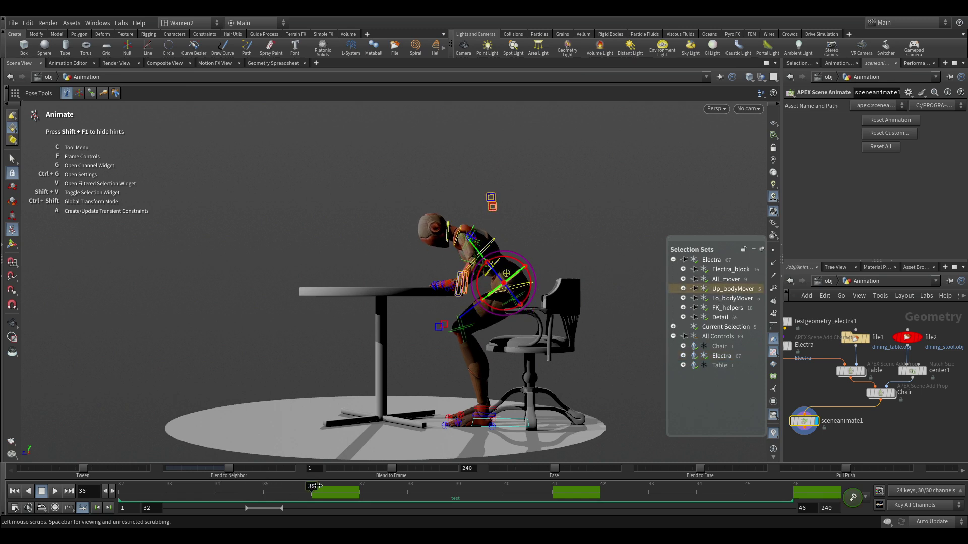
left_click_drag(505, 294, 500, 238)
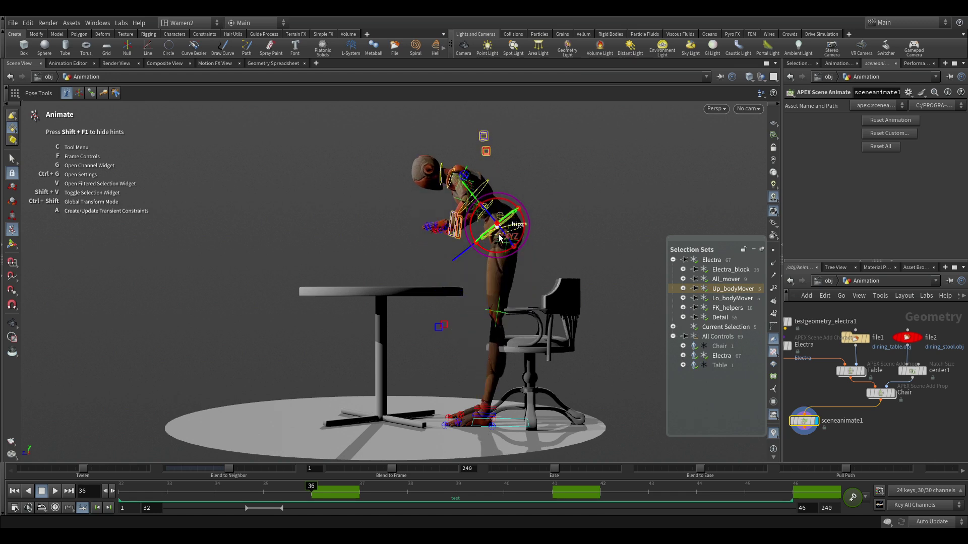
mouse_move(323, 493)
left_mouse_down()
mouse_move(214, 487)
mouse_move(333, 482)
left_mouse_up()
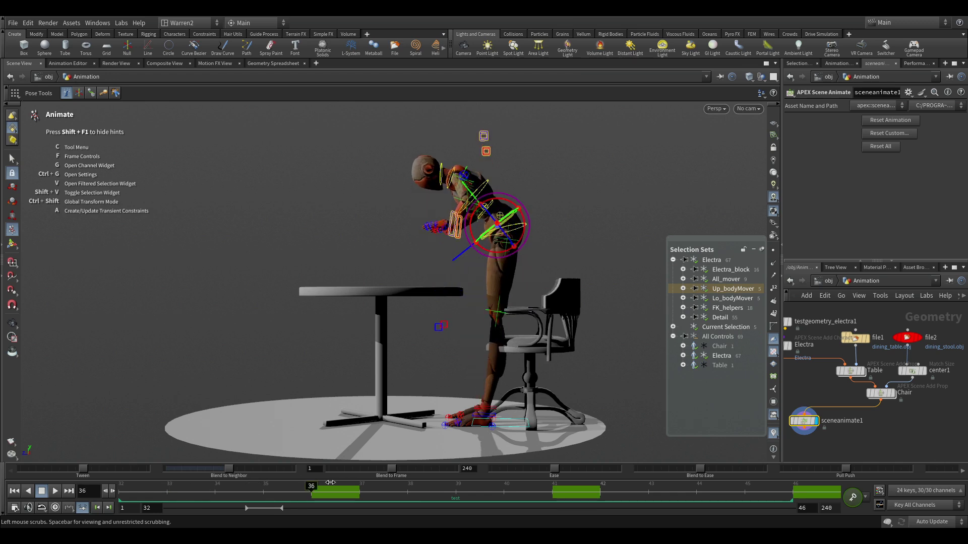
Render the bookmarked range as a flipbook with the raised pose, inspect frame 36, and minimize the MPlay window
left_click(11, 443)
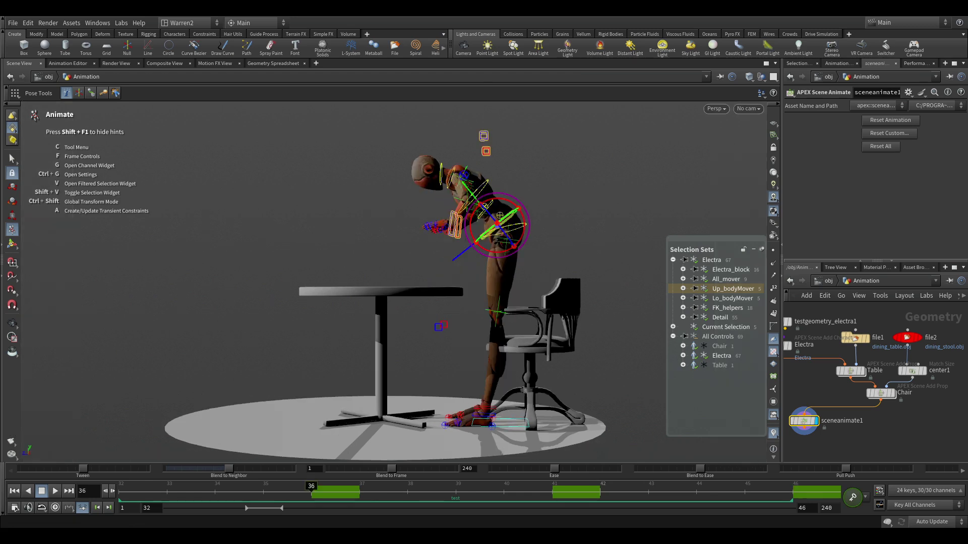
left_click_drag(282, 336, 245, 340)
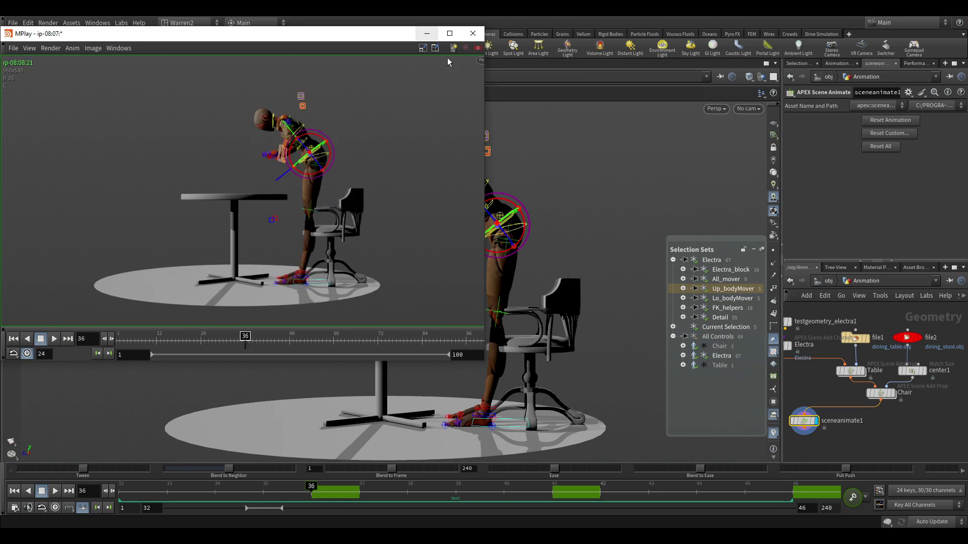
left_click(478, 49)
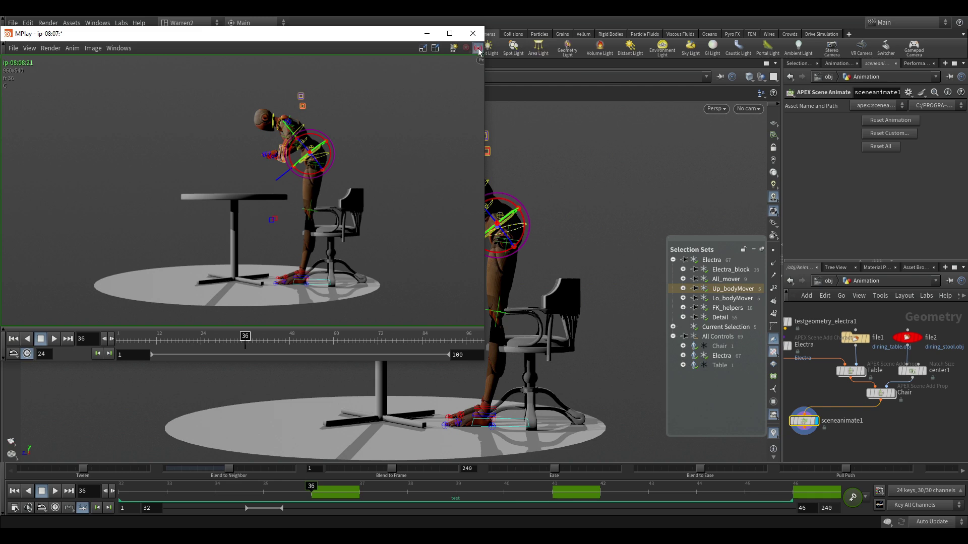
left_click(435, 38)
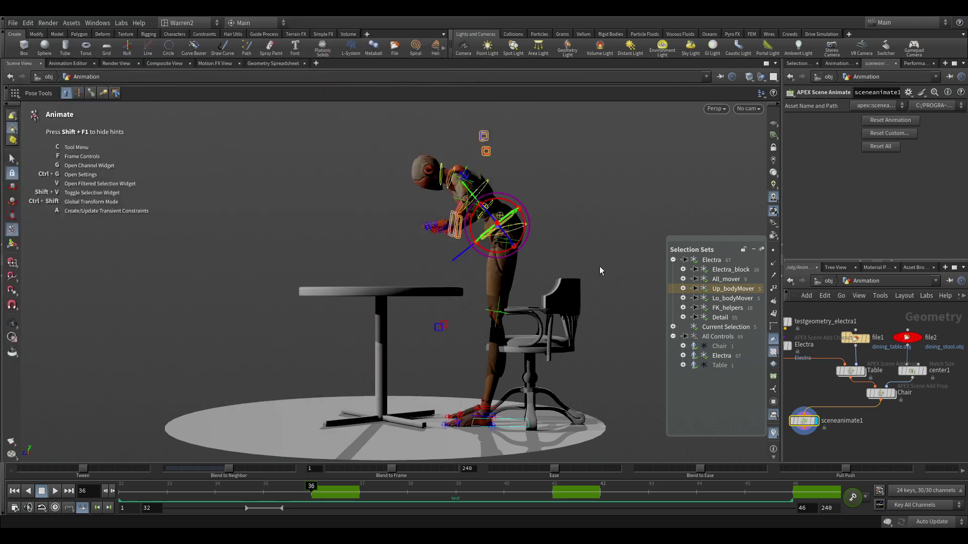
Undo the upper-body move and restore the full 1 to 100 playback range
key("ctrl+z")
left_click_drag(311, 487, 216, 487)
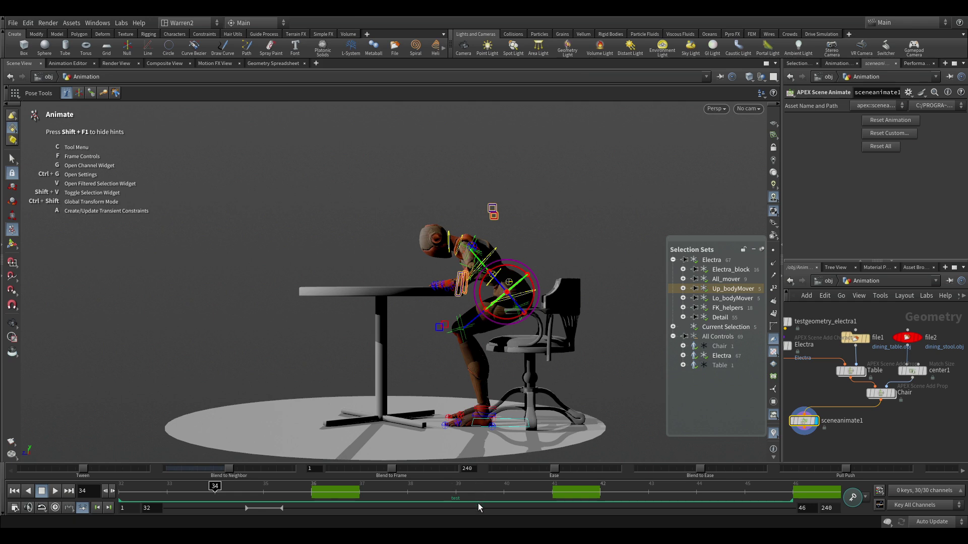
left_click(479, 501)
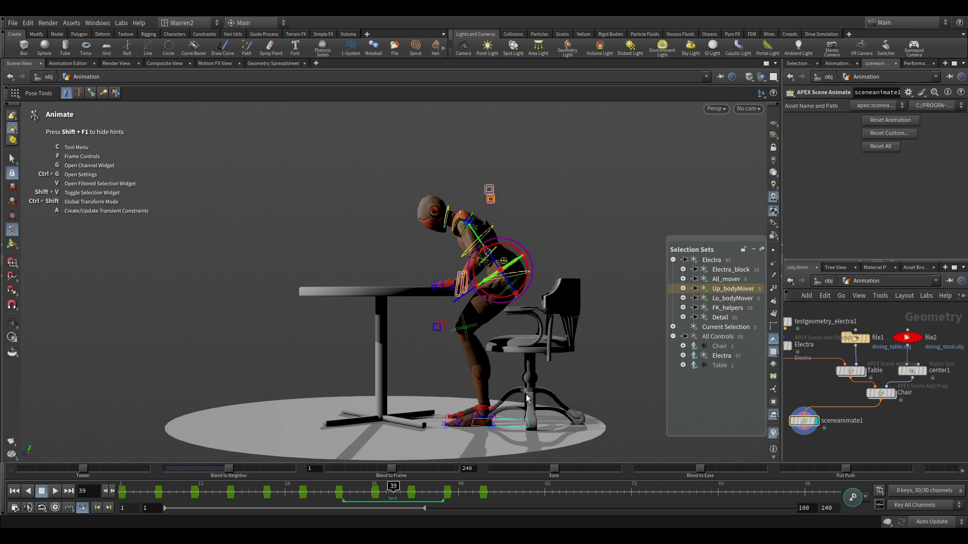
Render a flipbook of scoped channel key frames only, with block editing enabled and the Electra_block set selected
right_click(12, 443)
left_click(31, 452)
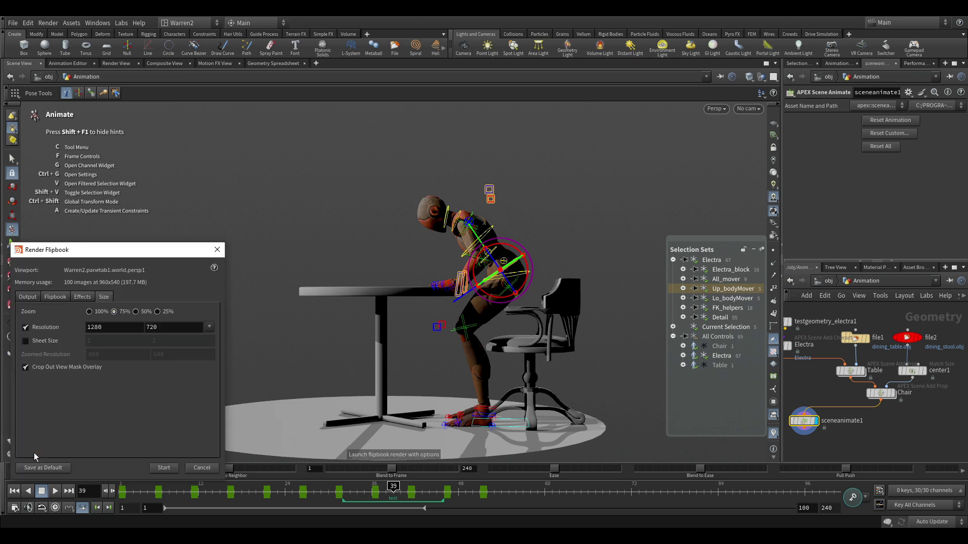
left_click(26, 298)
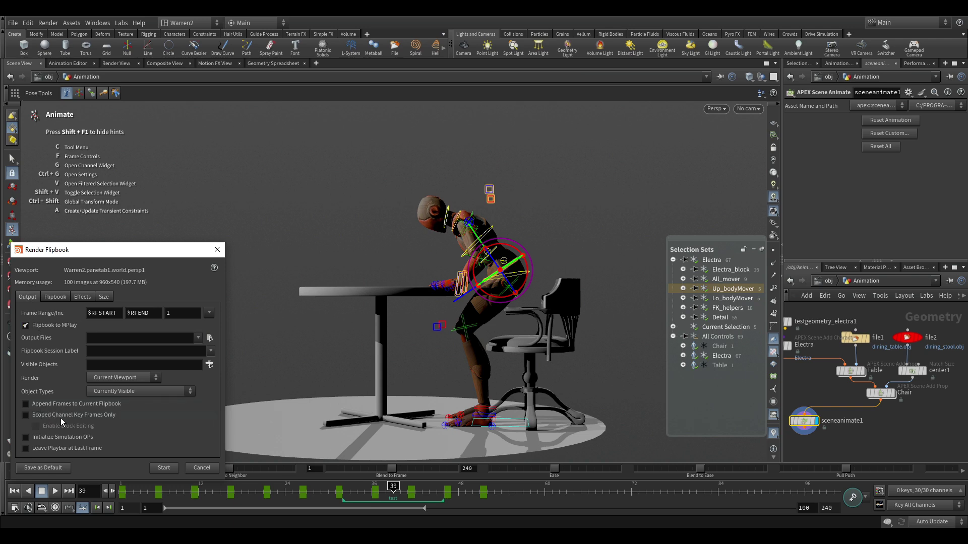
left_click(26, 416)
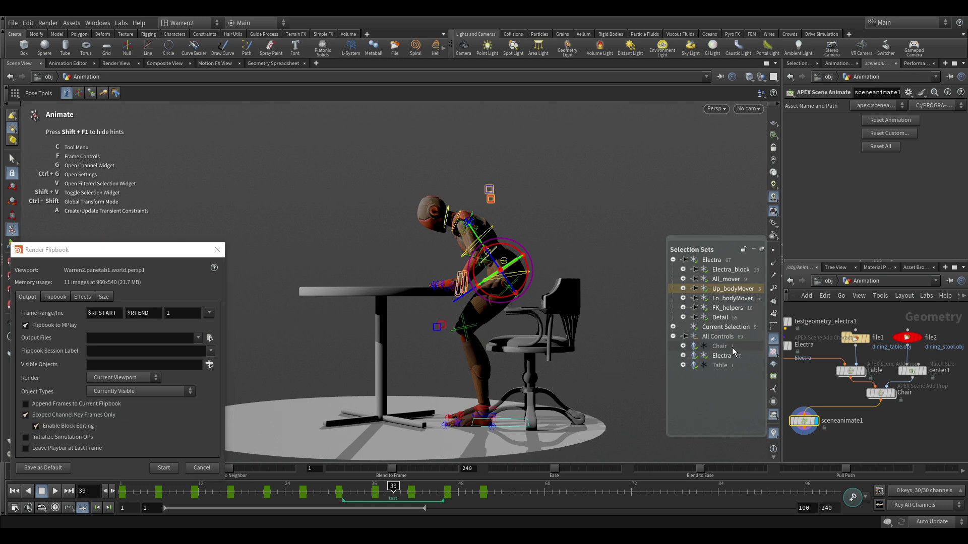
left_click(731, 271)
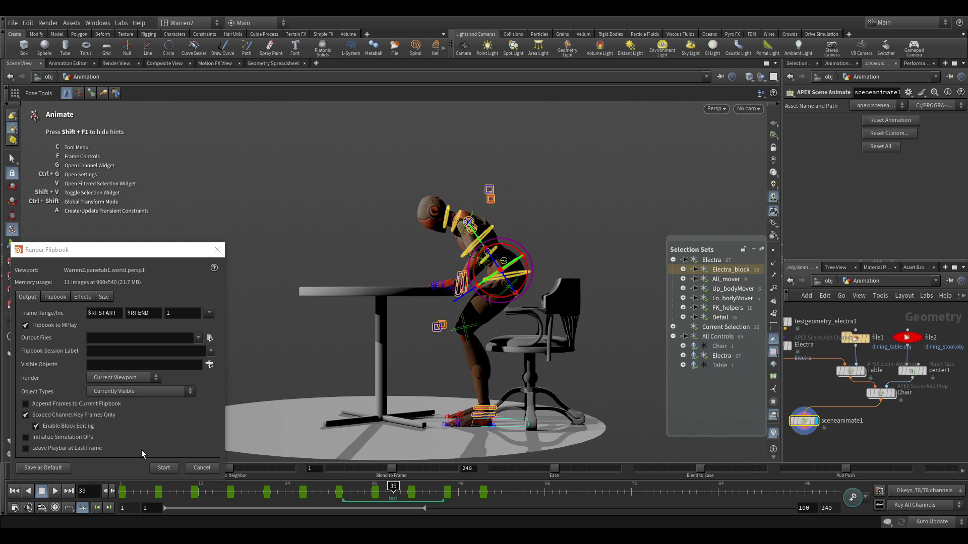
left_click(164, 468)
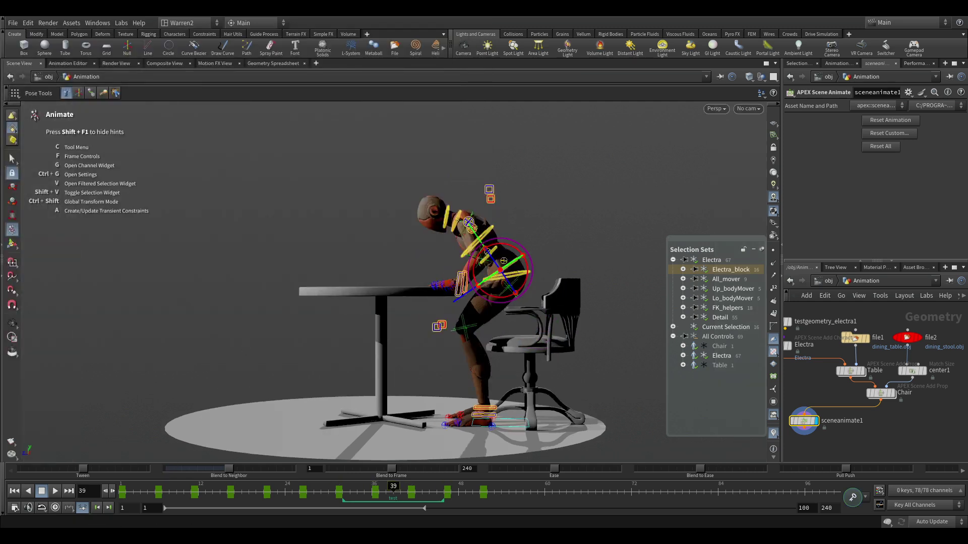
Switch to MPlay and play the key-frame flipbook from its first frame
key("alt+Tab")
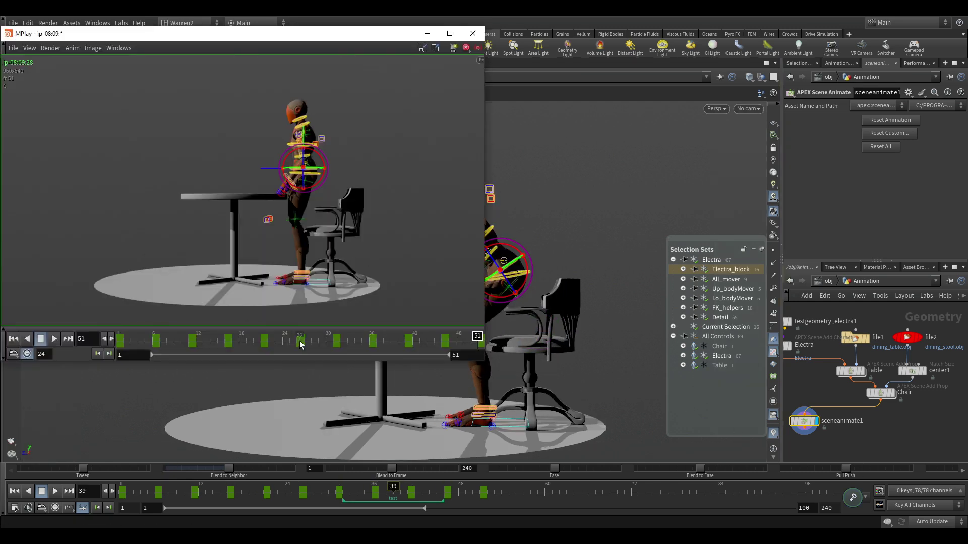
left_click_drag(301, 339, 117, 338)
left_click(54, 339)
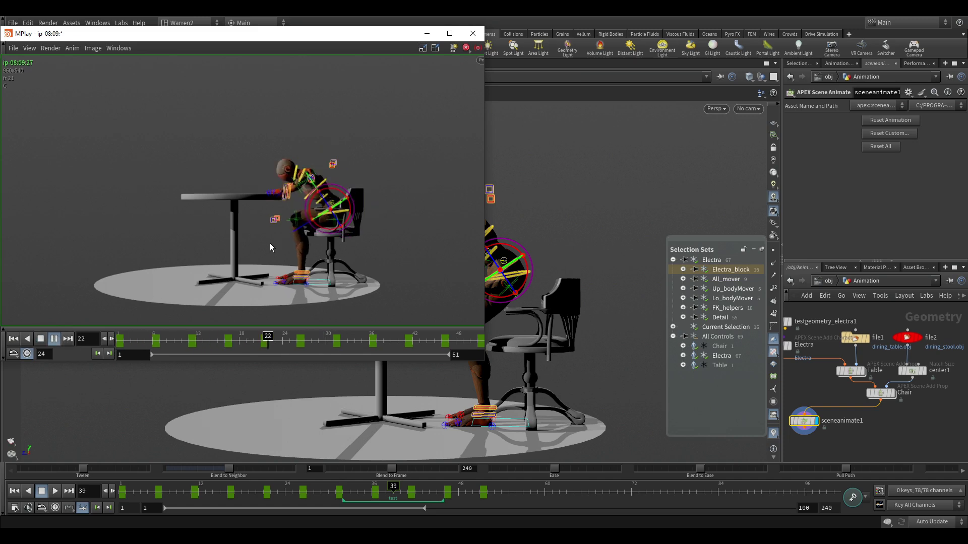
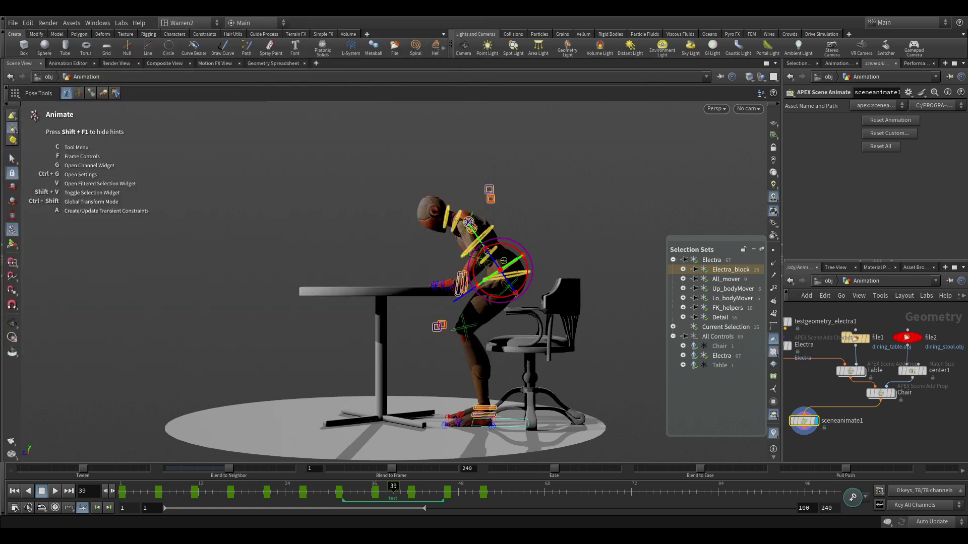
Retime the flipbook's key-frame blocks in MPlay by spreading the later ones across the 100-frame range and adjusting the early ones
key("alt+Tab")
left_click_drag(320, 32, 549, 53)
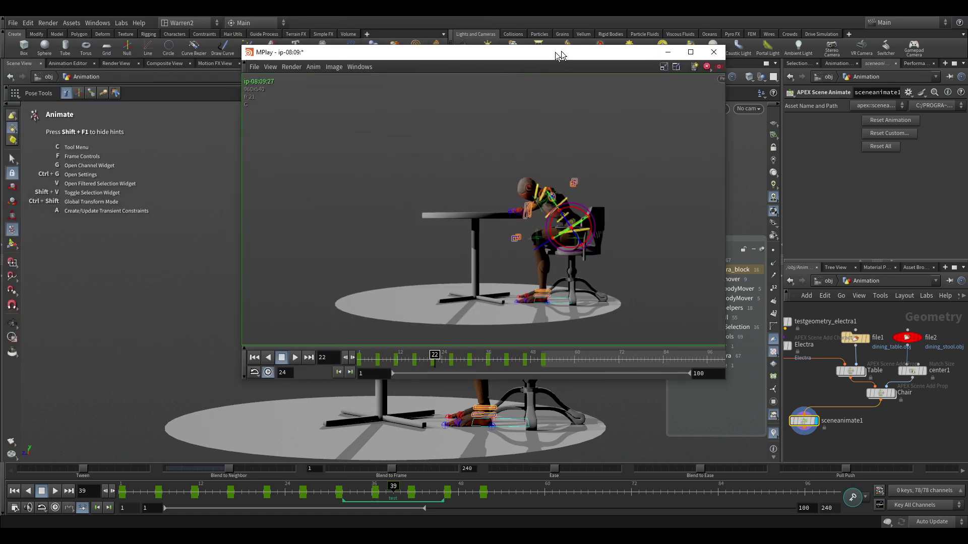
left_click_drag(398, 360, 669, 369)
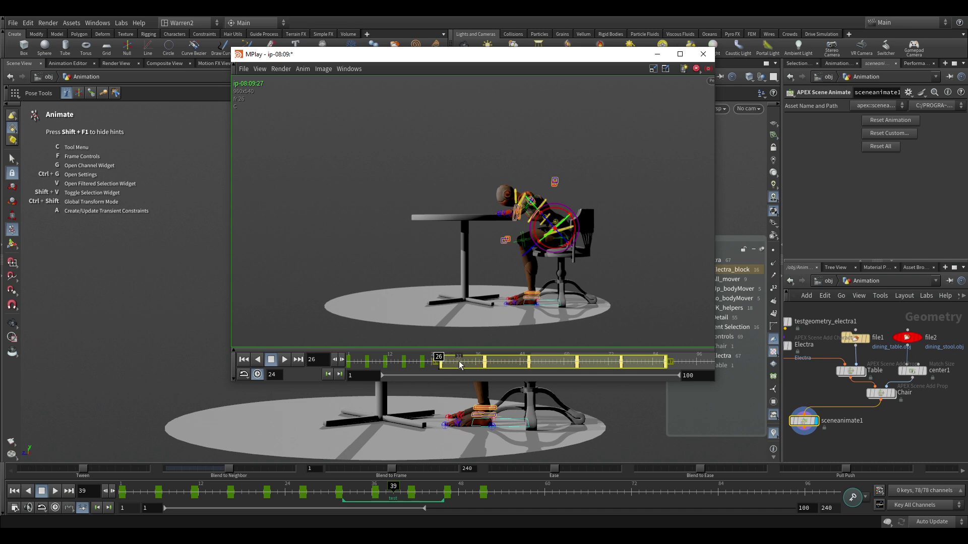
left_click(423, 368)
left_click_drag(422, 368, 357, 362, "shift")
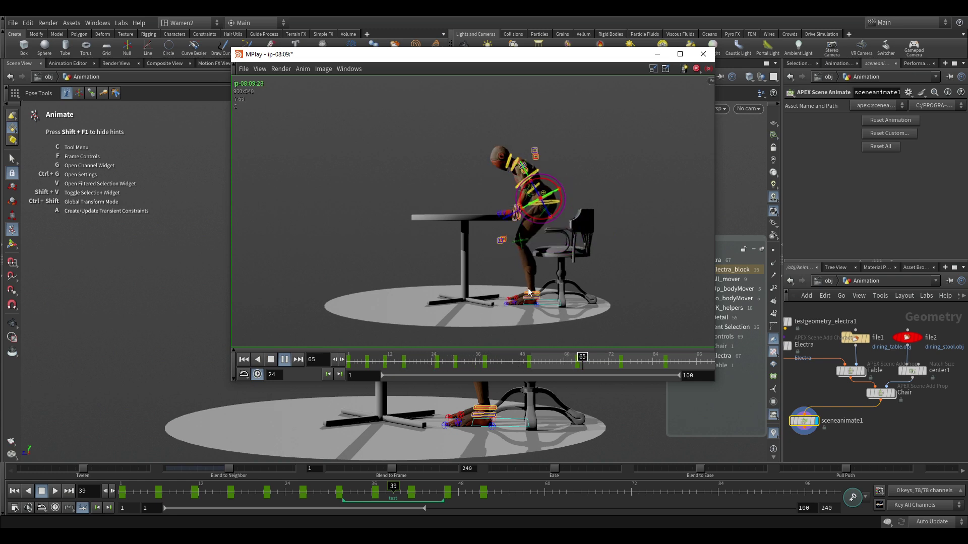
Stop MPlay playback, return to frame 1, and shift the blocks from the first one to about frame 50 roughly five frames later
left_click(492, 361)
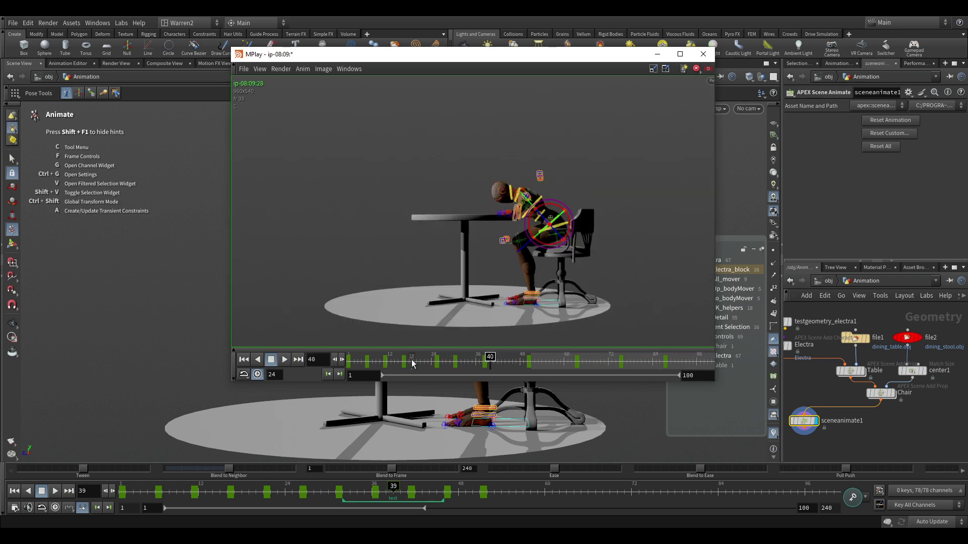
left_click(366, 362)
left_click(348, 362)
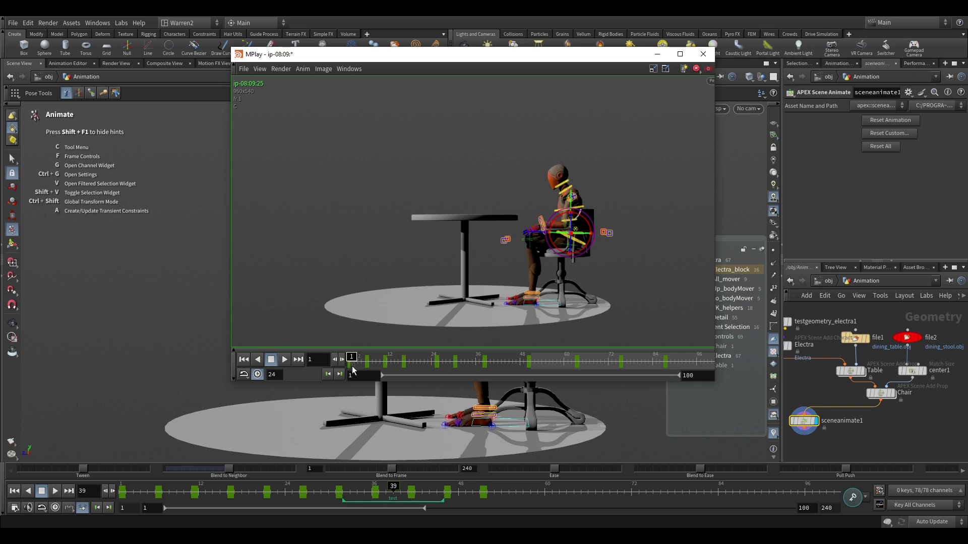
left_click_drag(350, 366, 527, 367, "shift")
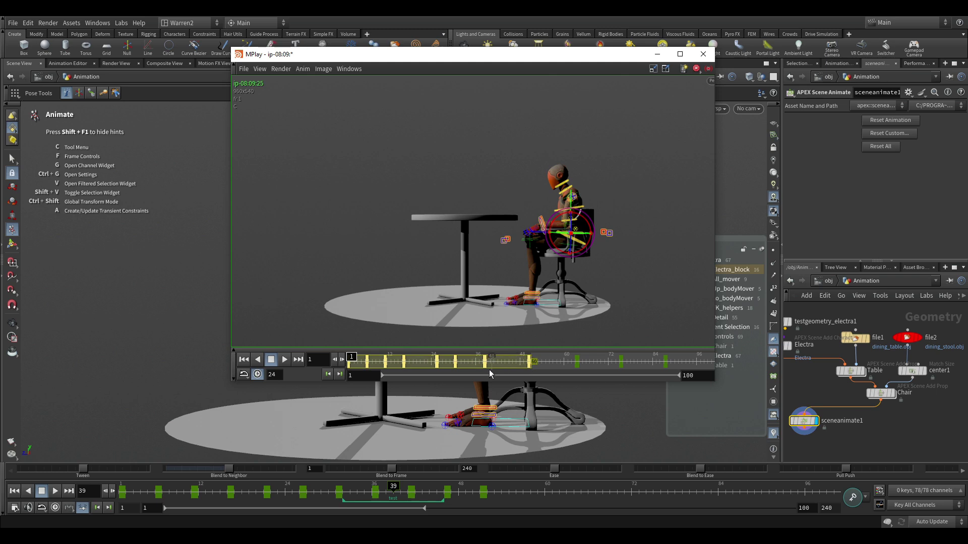
middle_click_drag(433, 362, 452, 362)
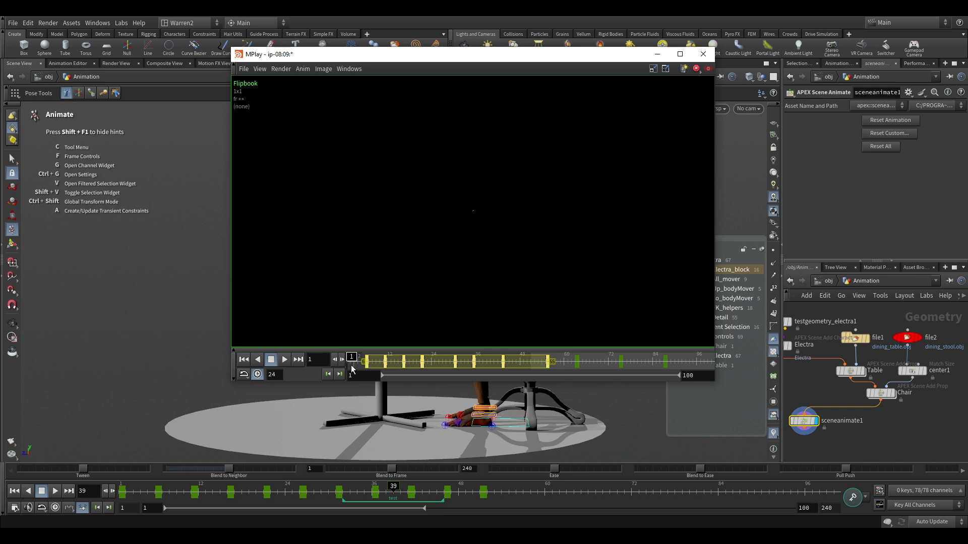
Play the retimed flipbook from its first frame and nudge the block near frame 43 about two frames later
left_click_drag(351, 362, 304, 360)
left_click(285, 360)
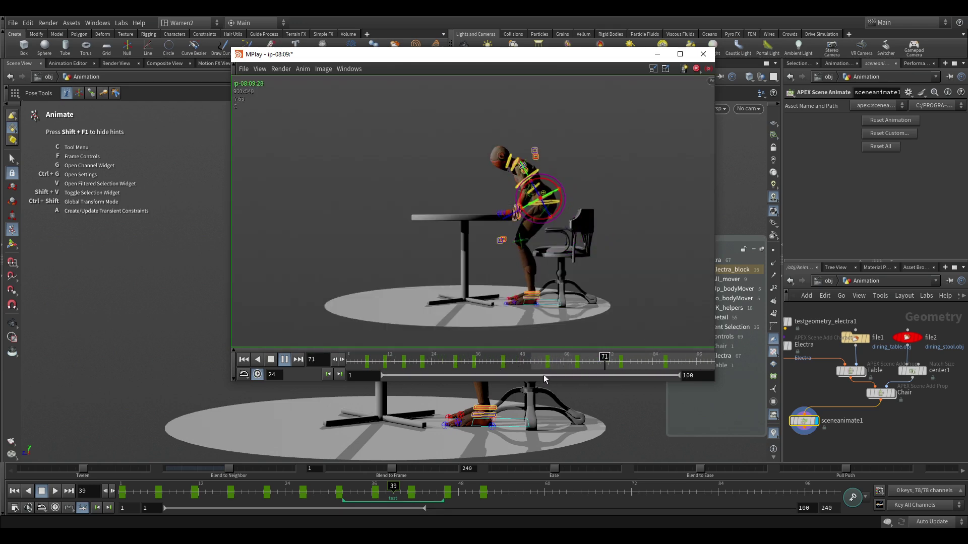
left_click(508, 369)
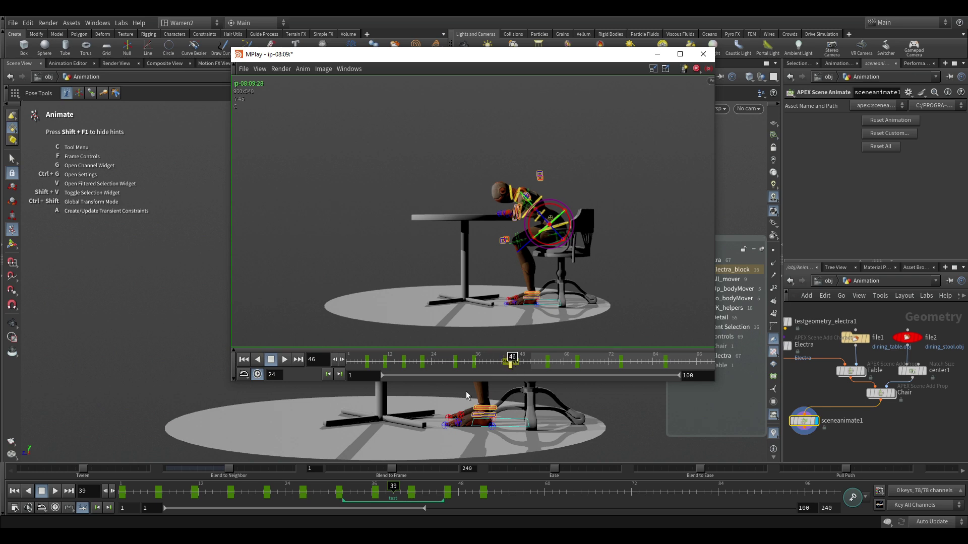
Switch to Houdini, scrub the scene timeline to frame 36, and return to MPlay
left_click(447, 493)
left_click_drag(388, 491, 366, 496)
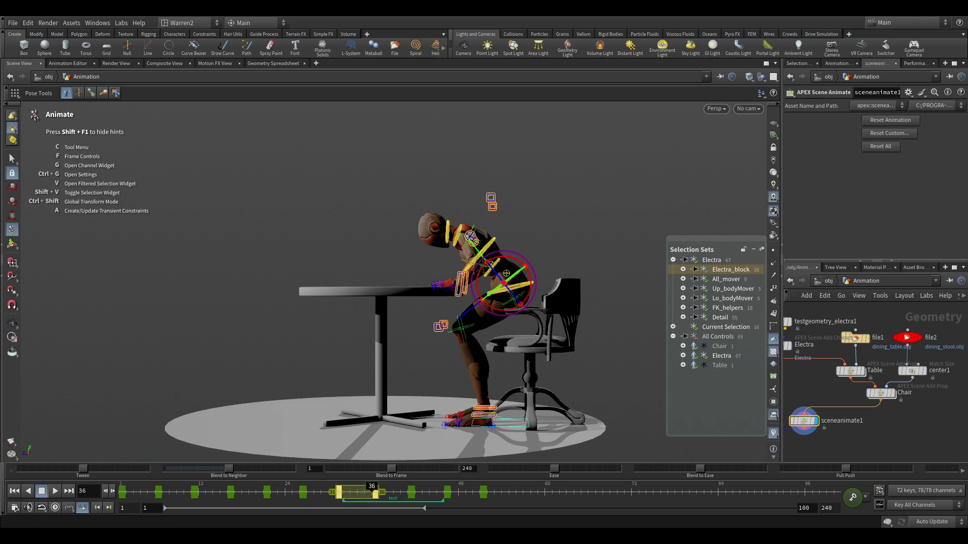
key("alt+Tab")
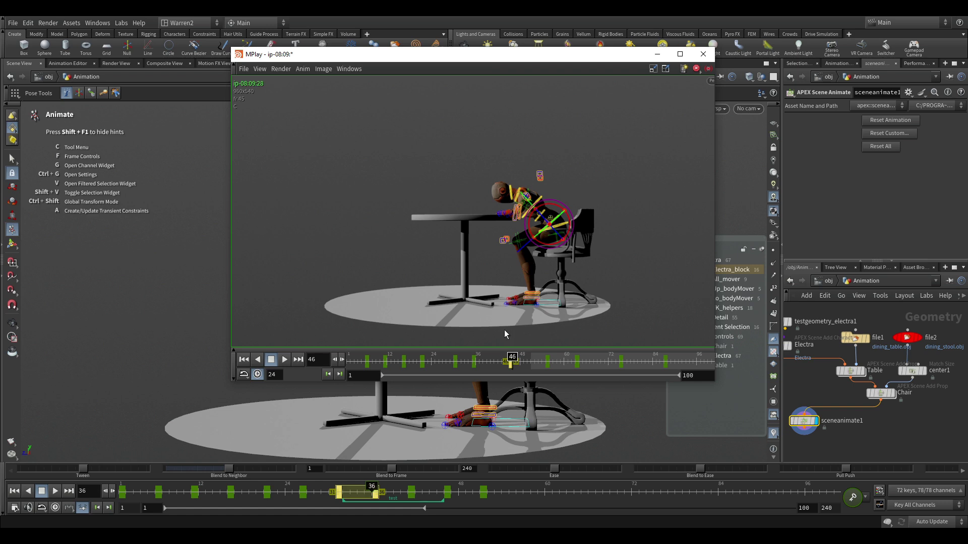
Play the adjusted flipbook in MPlay to review its timing, and scrub through the blocks to frame 57
left_click_drag(485, 362, 402, 358)
left_click(285, 359)
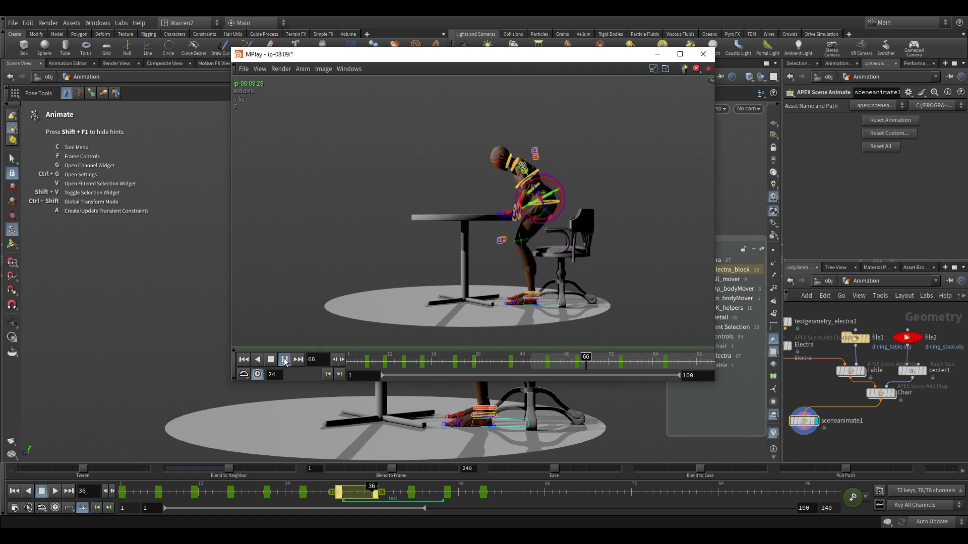
left_click(285, 359)
left_click_drag(496, 361, 469, 359)
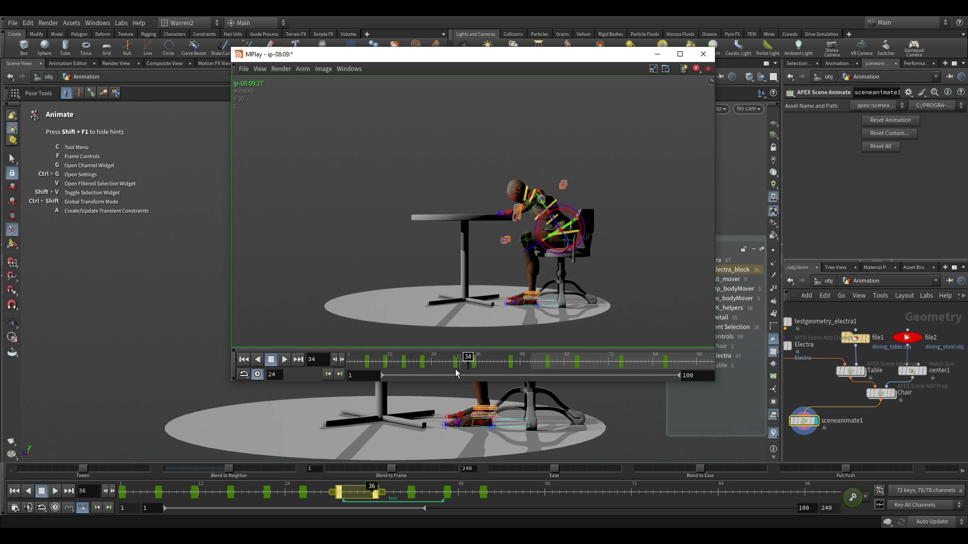
left_click_drag(426, 363, 553, 356)
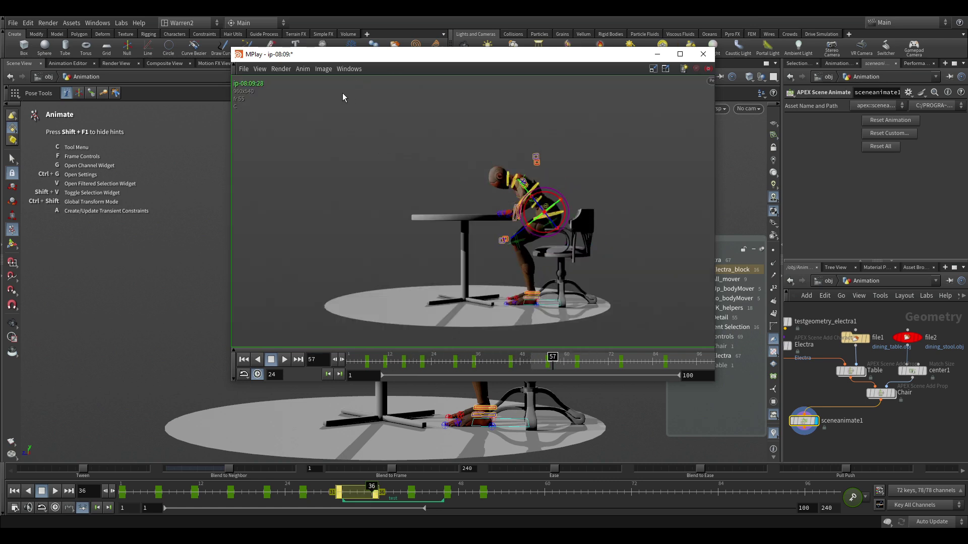
Export the retimed blocking from MPlay to the Houdini scene and move the MPlay window off the viewport
left_click(324, 70)
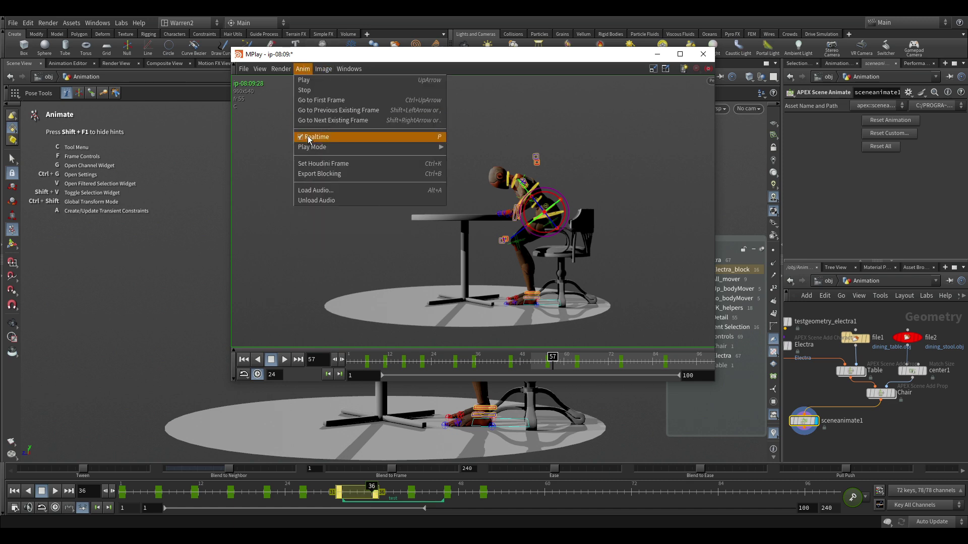
left_click(322, 174)
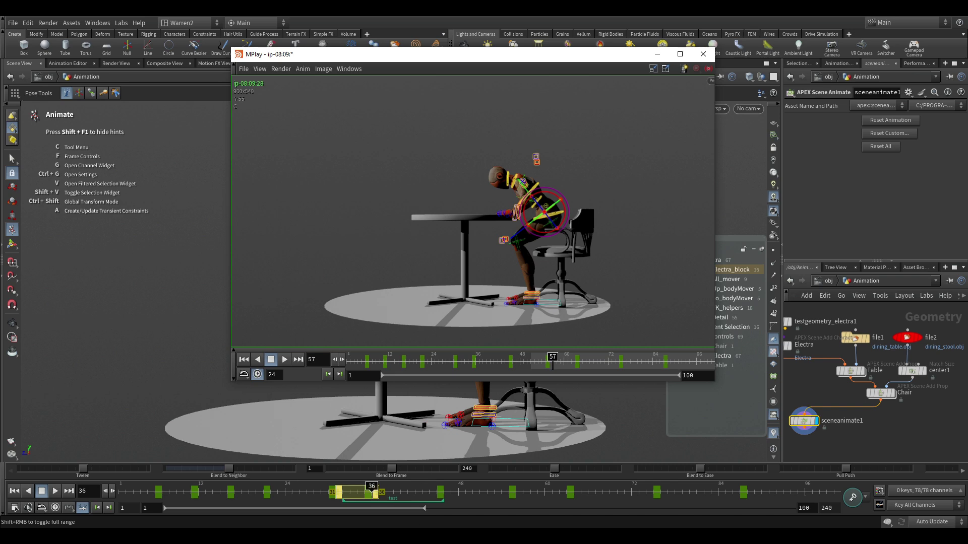
left_click_drag(395, 55, 967, 96)
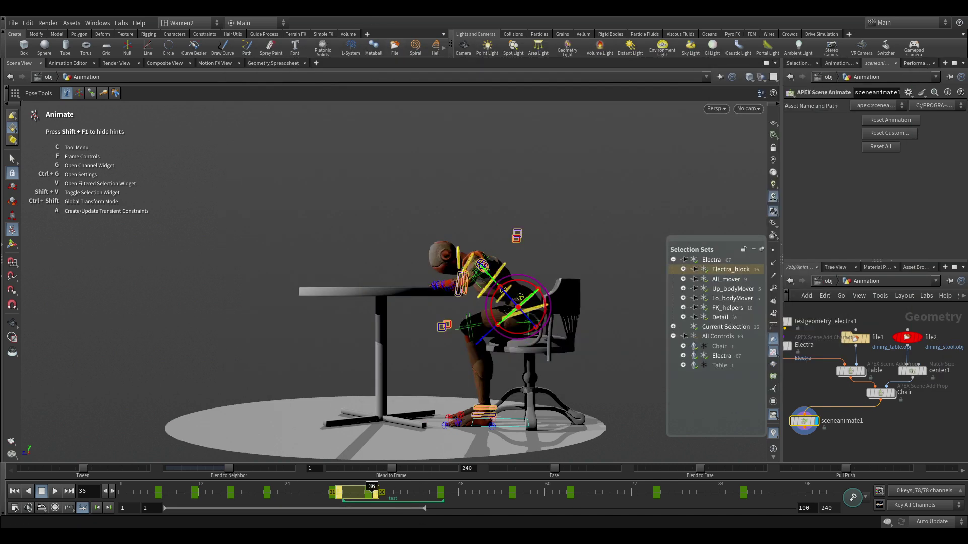
Play the retimed stand-up animation in the Houdini viewport in real time, and scrub the timeline to frame 43
left_click_drag(417, 492, 150, 461)
left_click(52, 491)
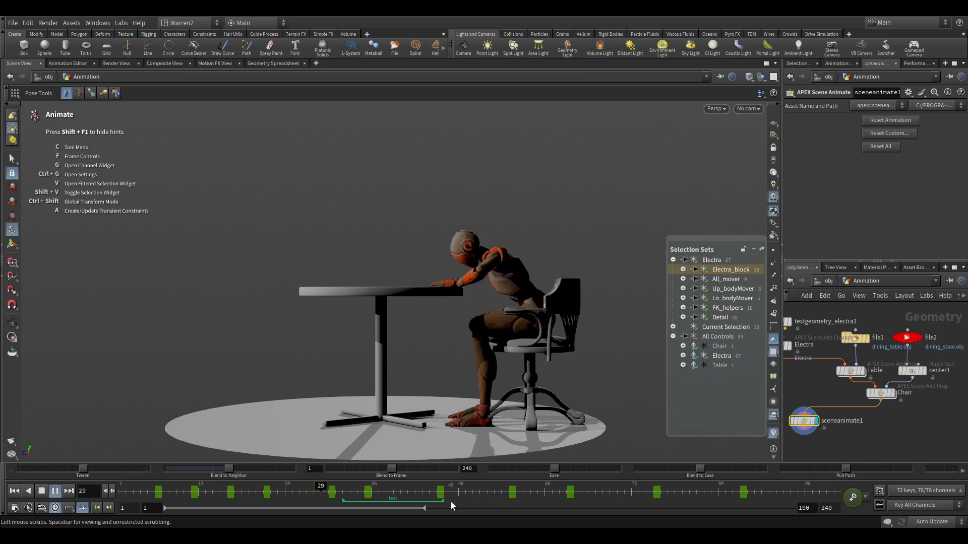
left_click(480, 488)
mouse_move(480, 488)
left_mouse_down()
mouse_move(600, 490)
mouse_move(162, 484)
mouse_move(554, 469)
mouse_move(368, 453)
mouse_move(303, 436)
mouse_move(607, 439)
mouse_move(186, 457)
left_mouse_up()
left_click(54, 491)
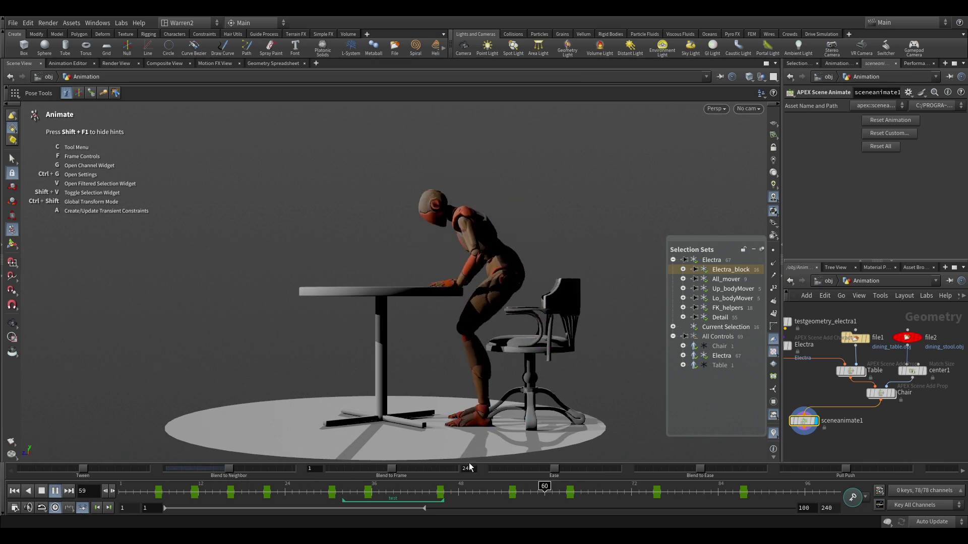
left_click_drag(484, 489, 424, 488)
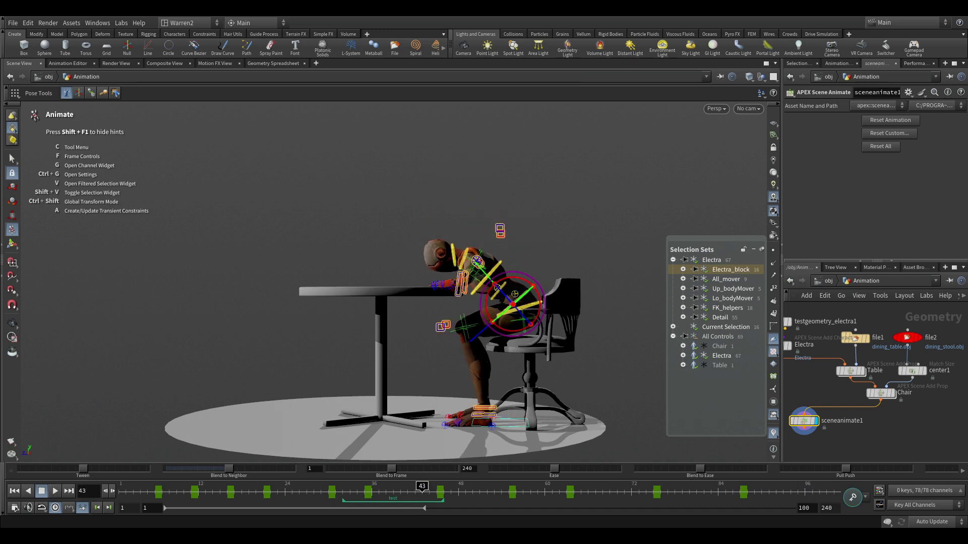